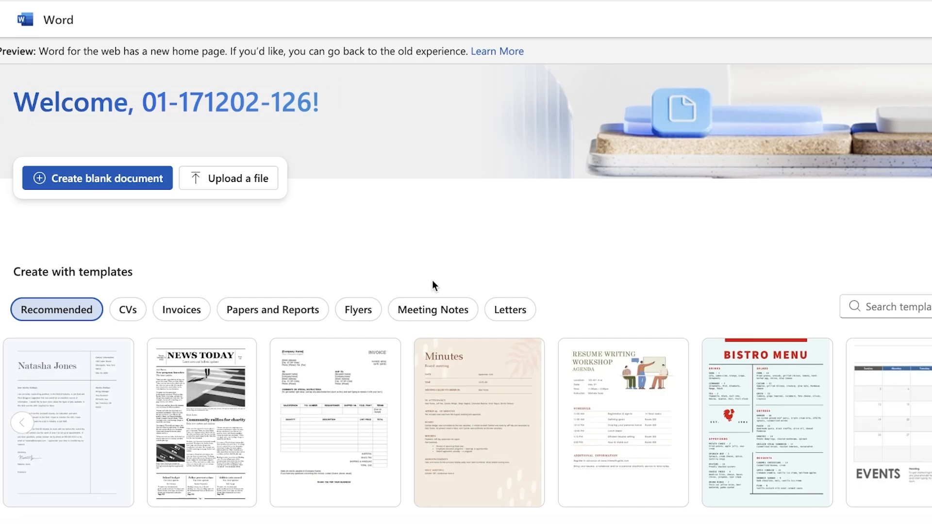
Create a blank document and open its header for editing
click(53, 178)
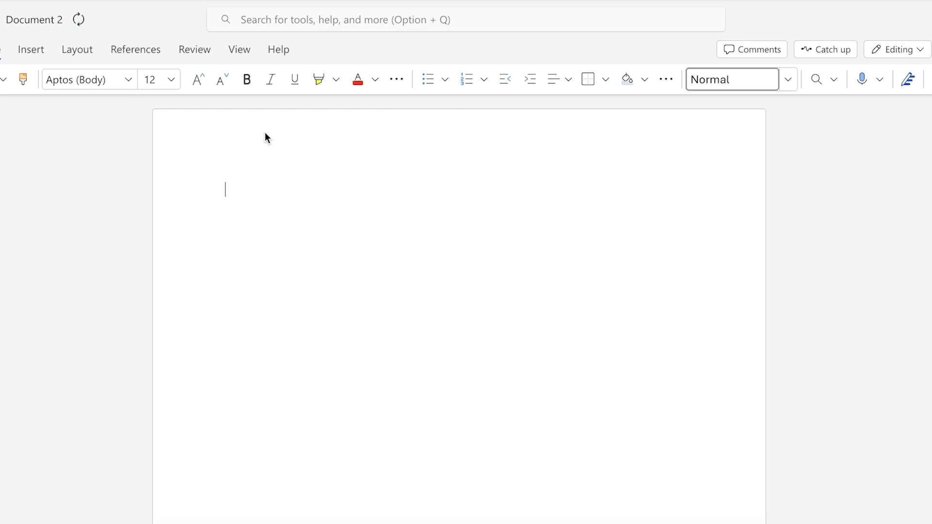
double_click(390, 129)
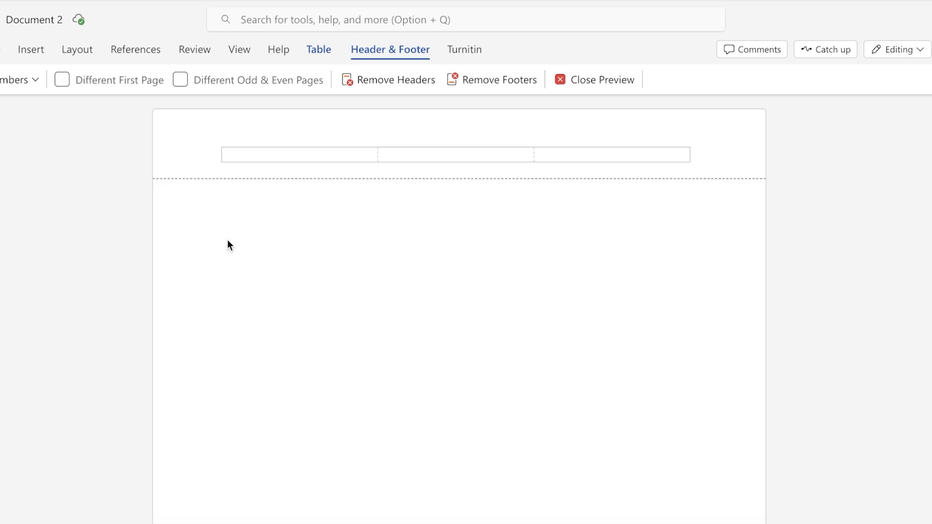
click(268, 158)
Insert a page number at the left of the header, without the page count
click(32, 78)
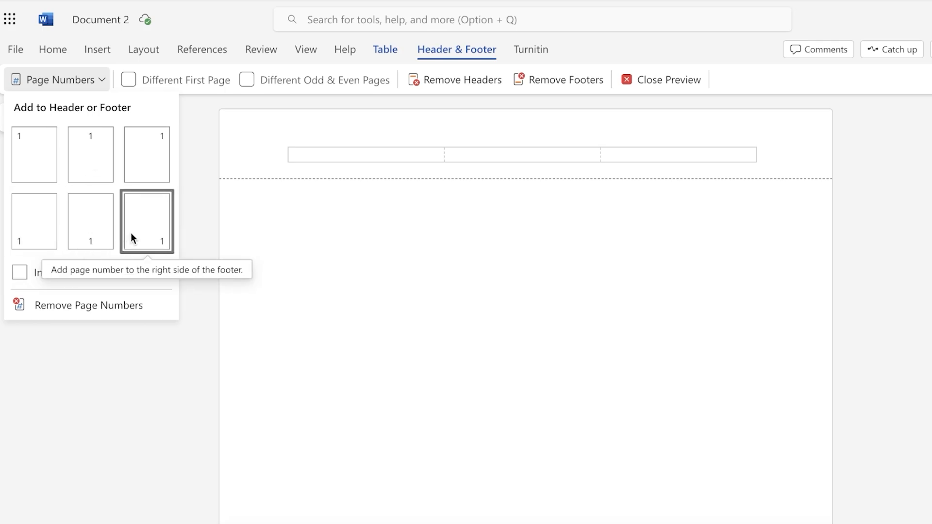
click(74, 274)
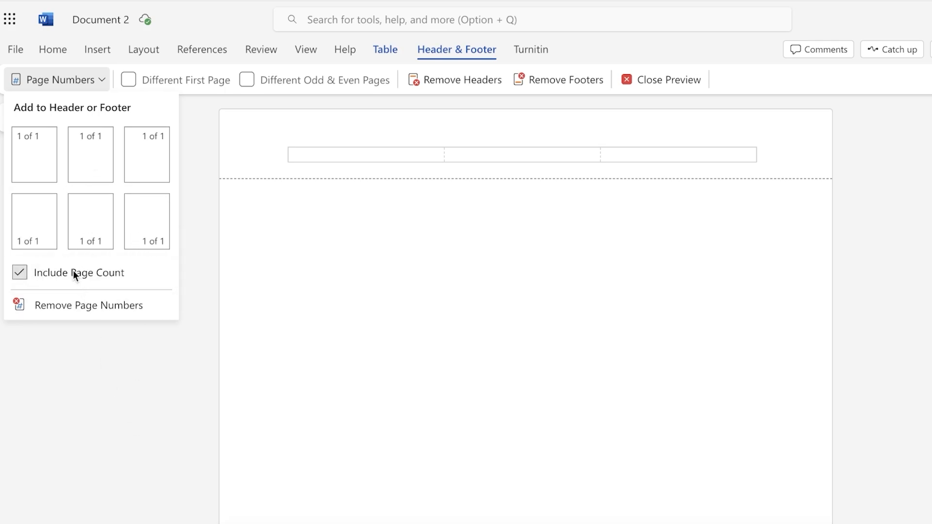
click(73, 271)
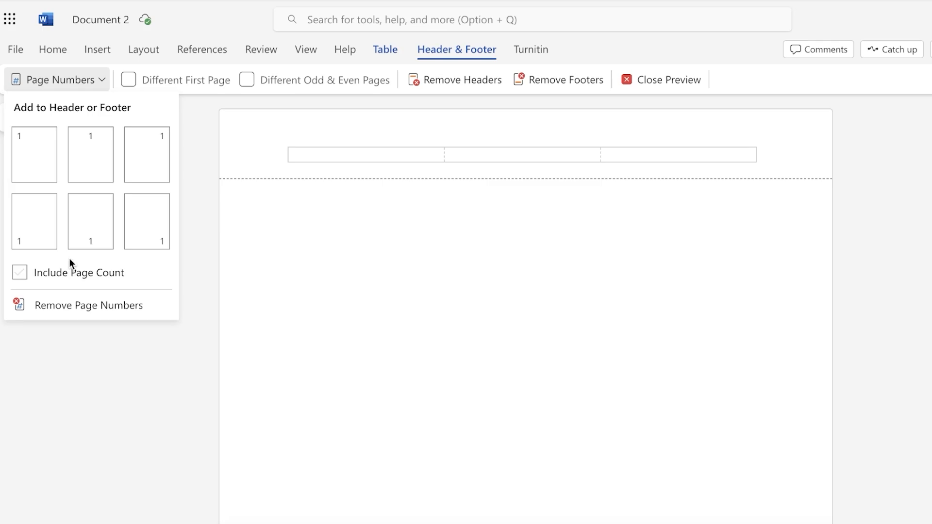
click(28, 145)
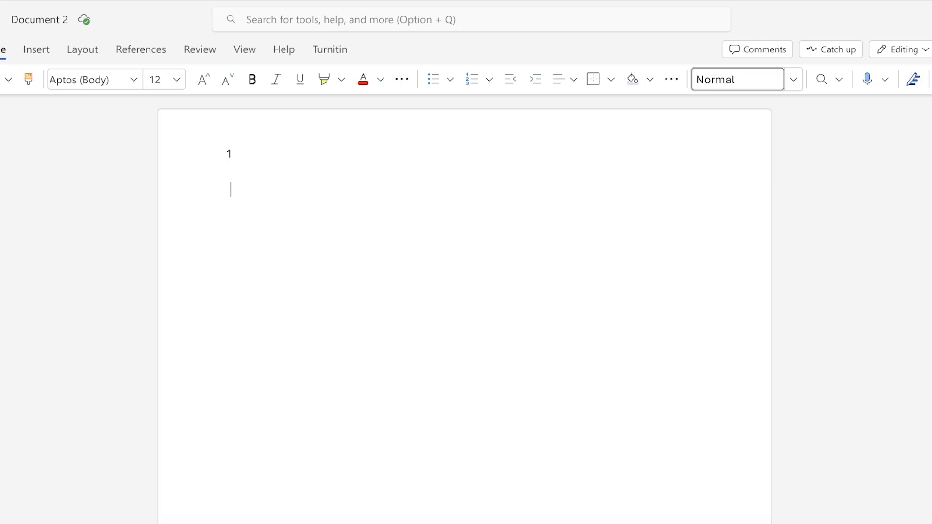
Open ChatGPT in a new browser tab
key(super+t)
text(c)
key(Return)
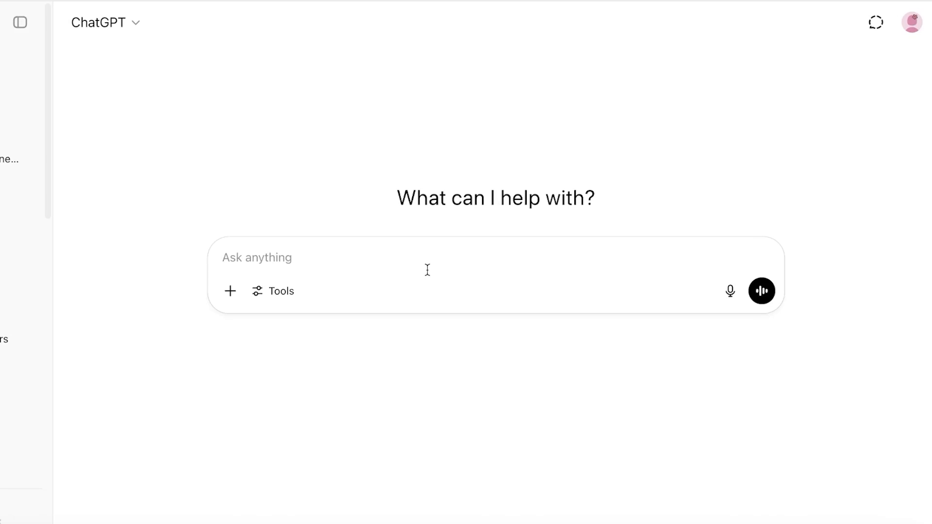
Ask ChatGPT to write an essay on the impact of climate change
text(write )
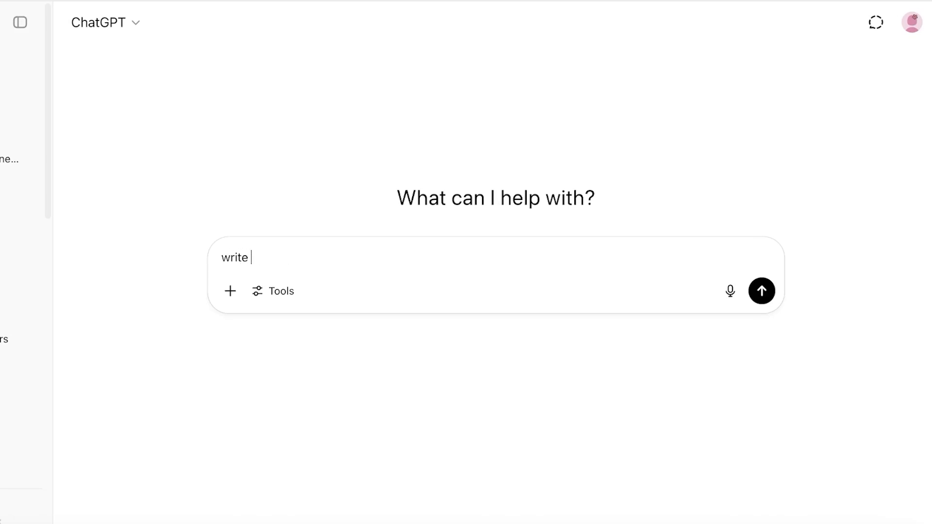
text(an essay on)
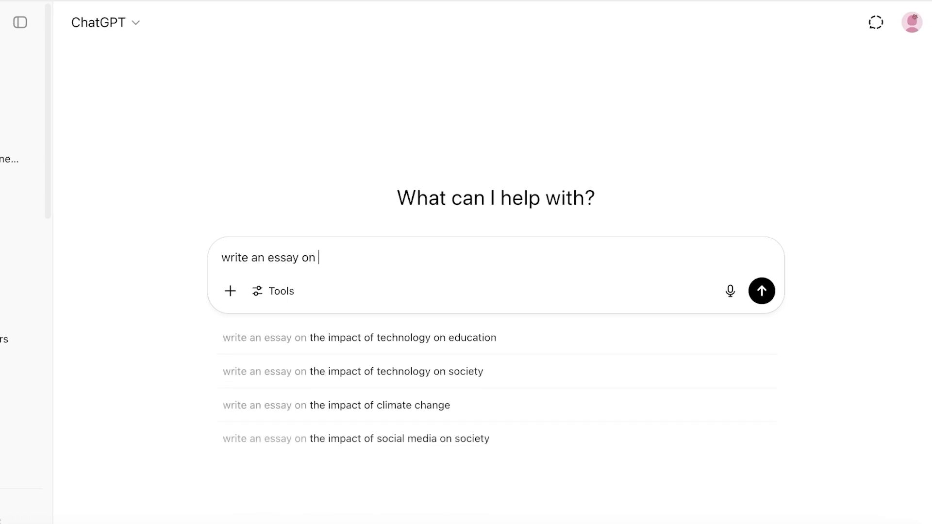
click(385, 407)
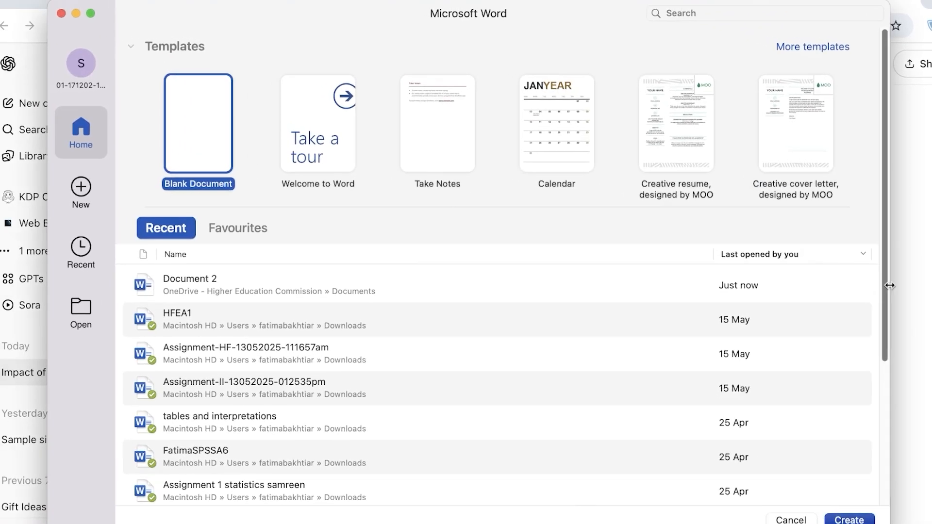
Switch to the Word desktop app and create a new blank document
drag(890, 286, 931, 286)
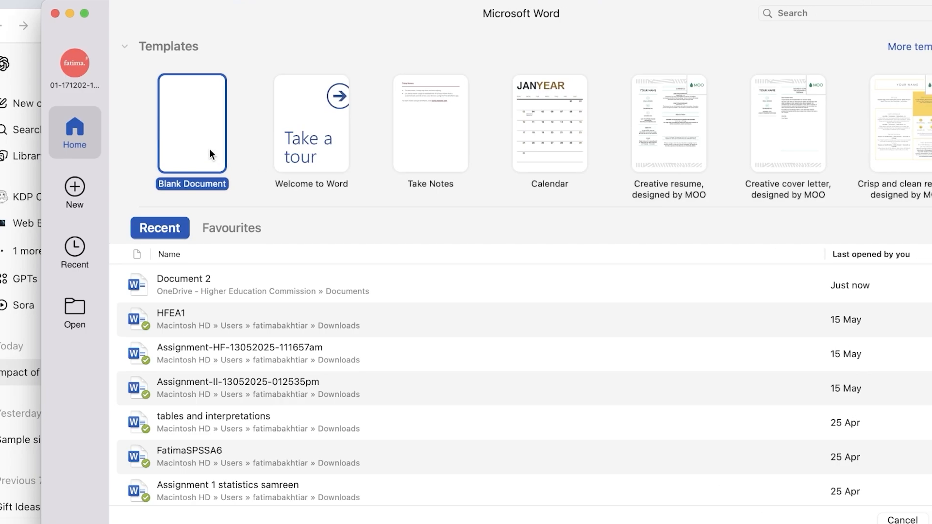
double_click(164, 146)
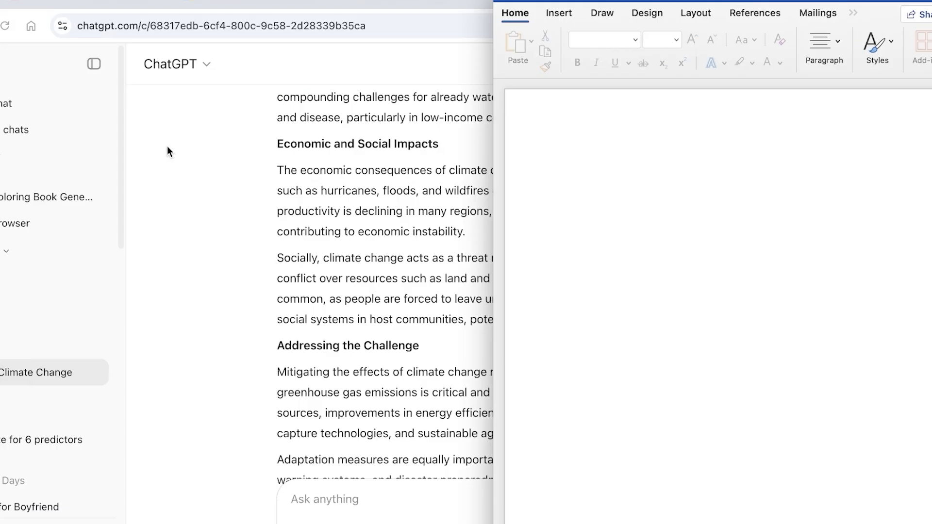
drag(475, 111, 0, 73)
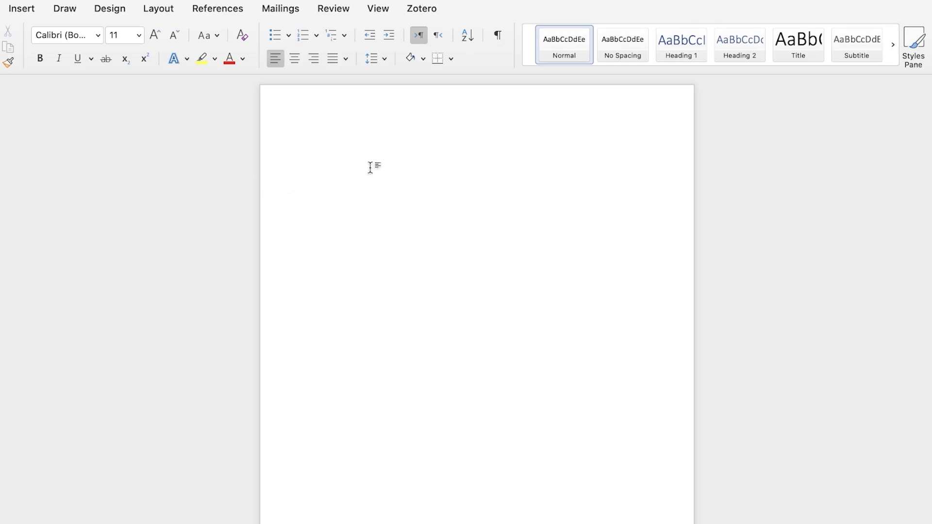
text(fljknslngs)
key(Return)
text(asnfoafn)
key(Return)
text(af)
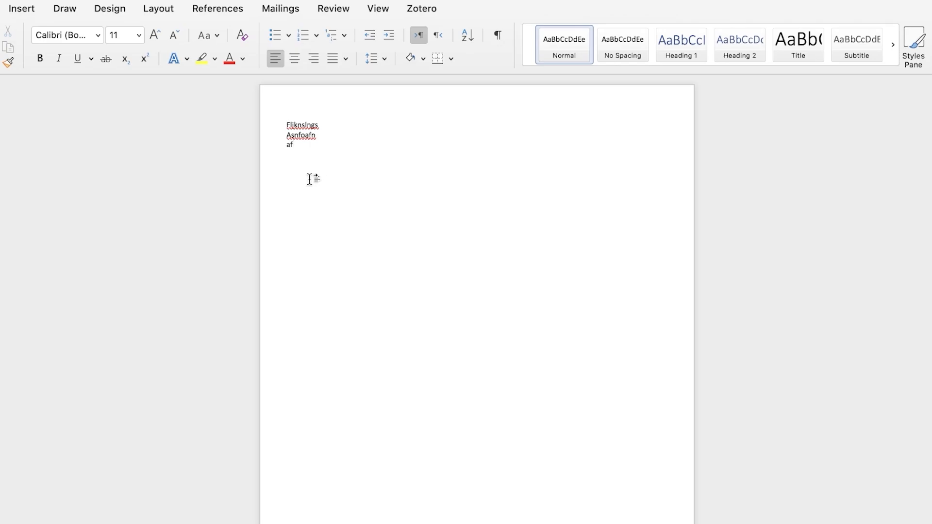
drag(306, 156, 286, 95)
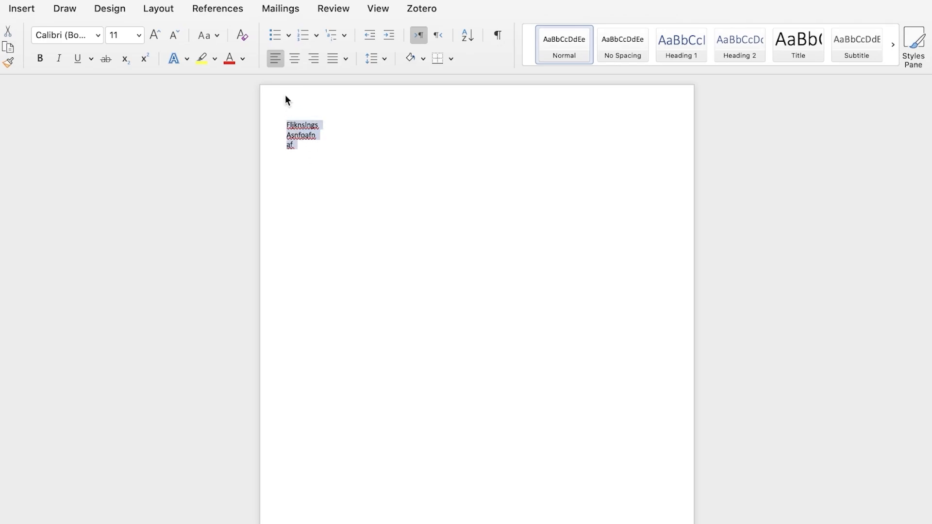
key(BackSpace)
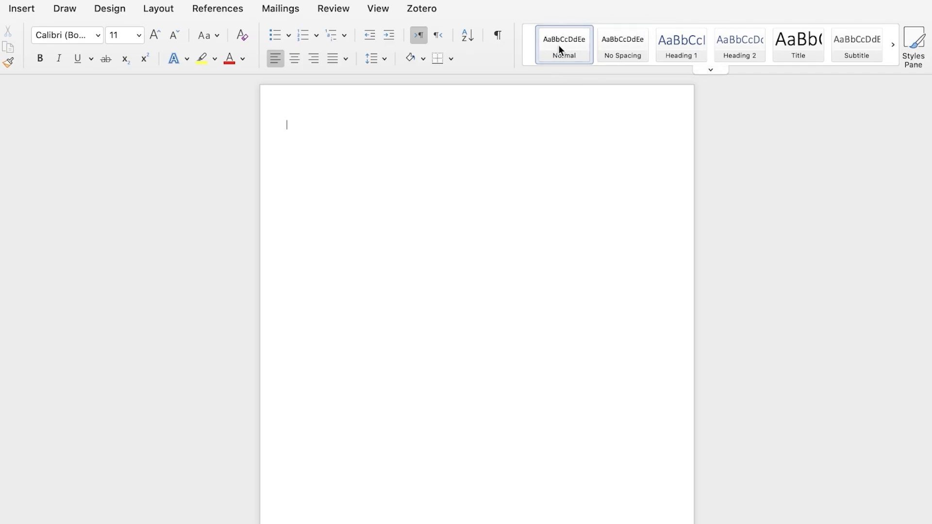
Clear the paragraph formatting and open the Normal style for modification
click(710, 70)
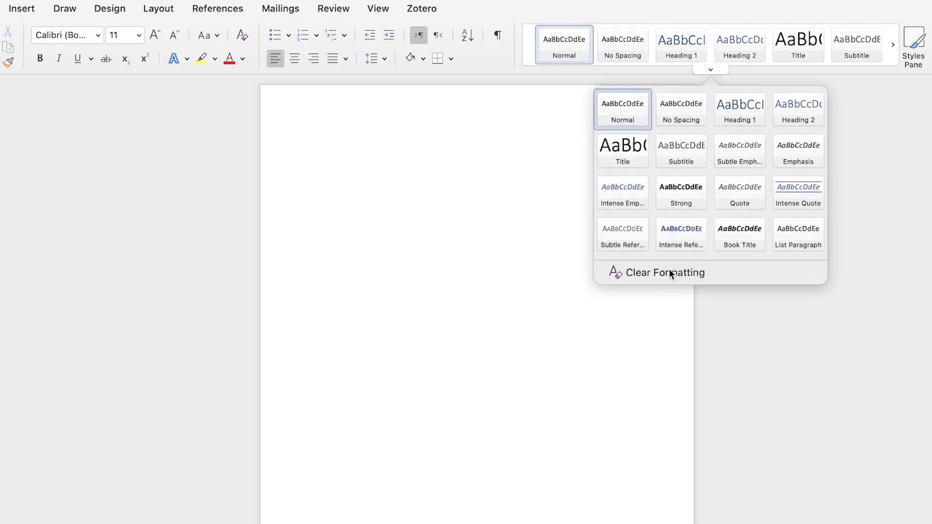
click(669, 270)
right_click(558, 40)
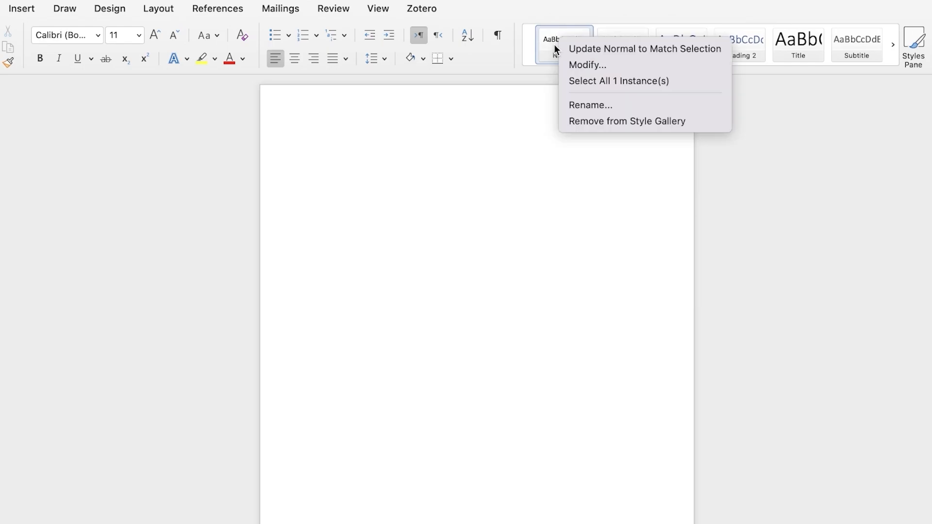
click(568, 64)
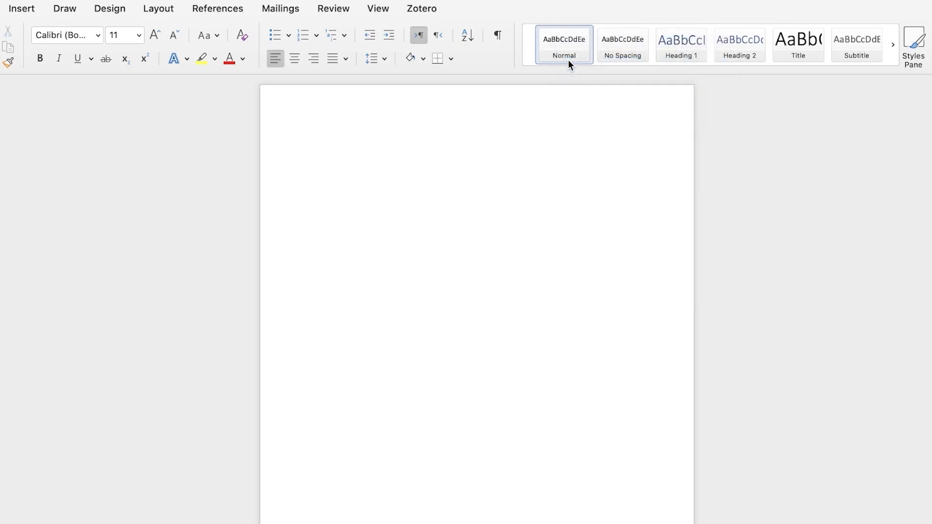
Set the Normal style to Times New Roman, 12 pt, with Normal as the following paragraph style
click(494, 131)
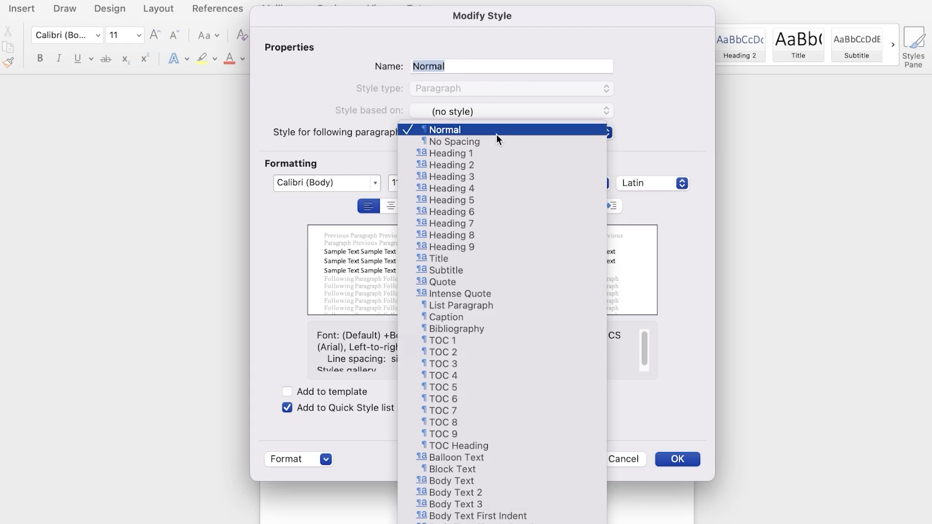
click(496, 134)
click(342, 182)
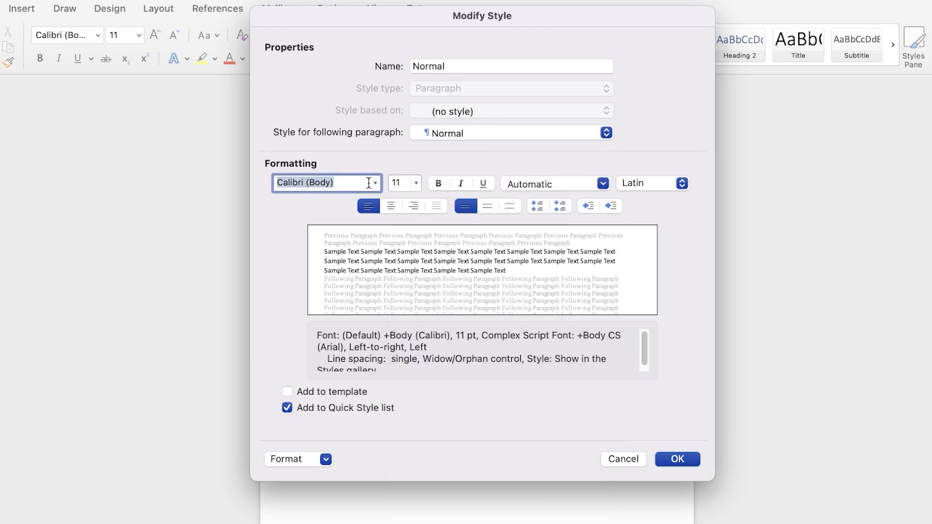
click(375, 185)
click(359, 285)
click(416, 183)
click(410, 349)
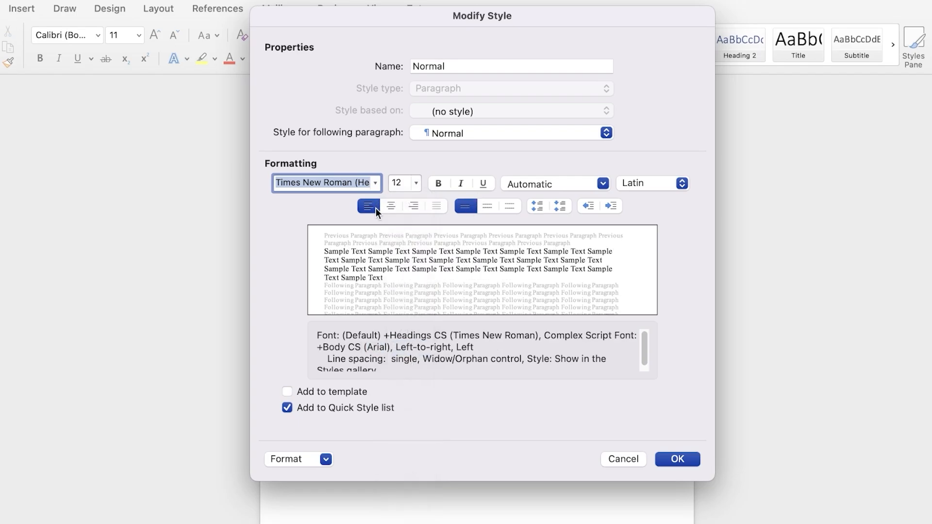
Enable Add to template and apply the modified Normal style
click(545, 185)
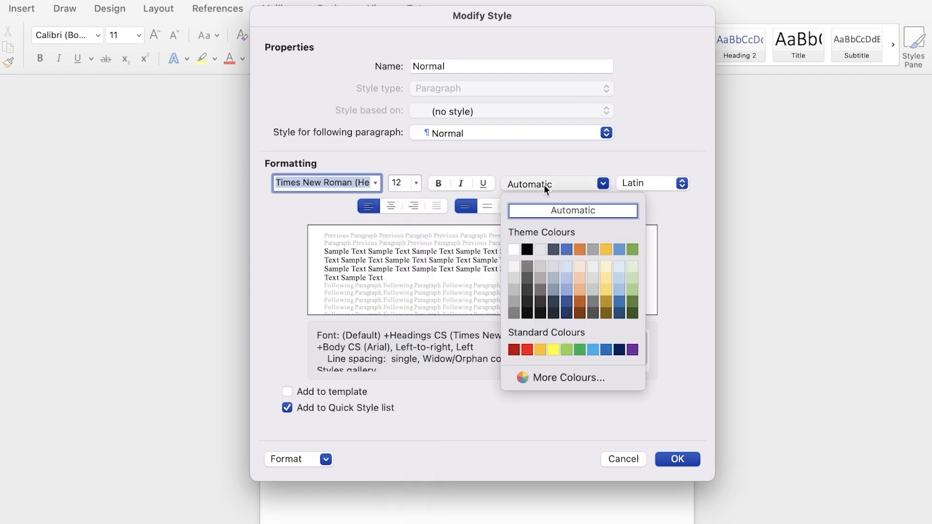
click(638, 175)
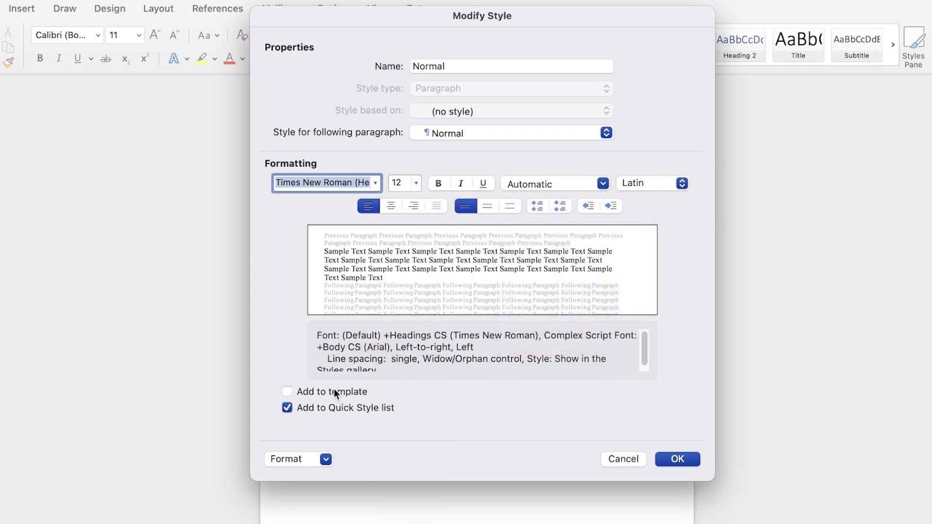
click(314, 394)
click(304, 459)
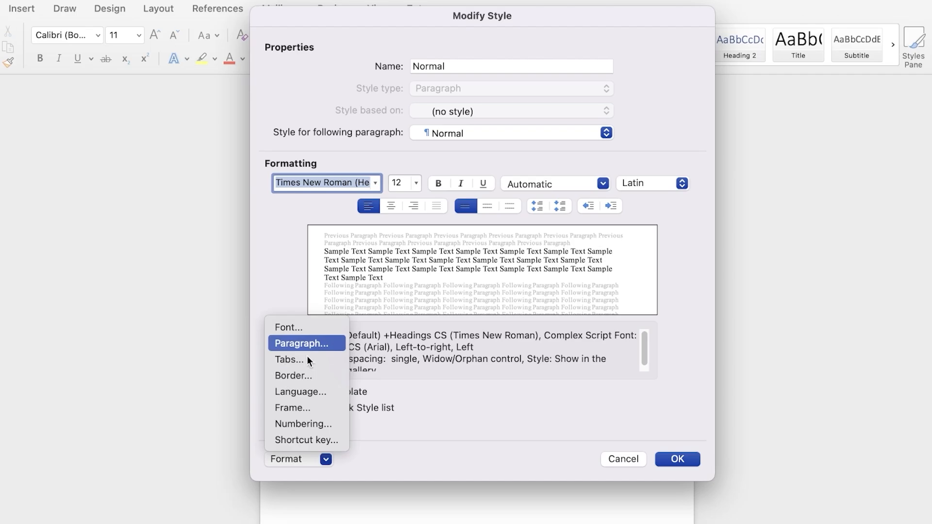
click(485, 441)
click(686, 459)
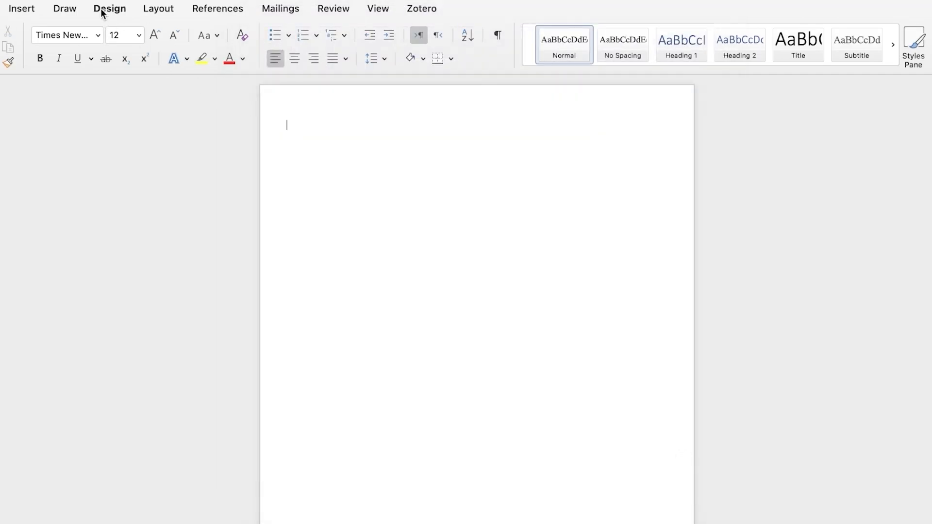
Apply Normal margins to the document and set them as the default
click(156, 10)
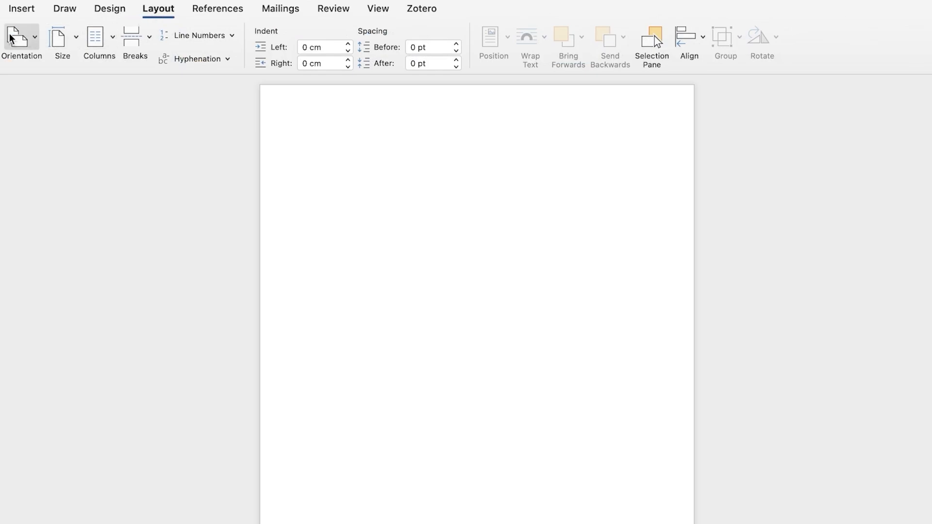
click(32, 38)
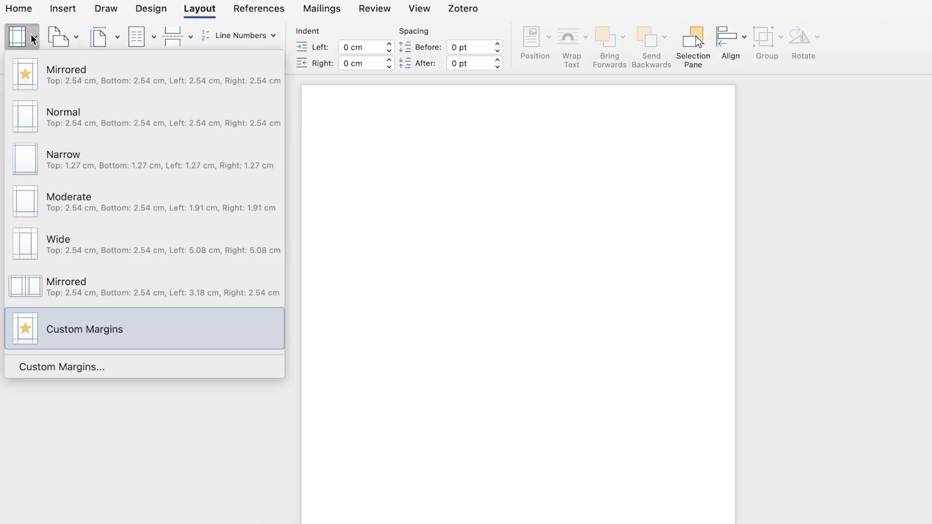
click(41, 116)
click(37, 42)
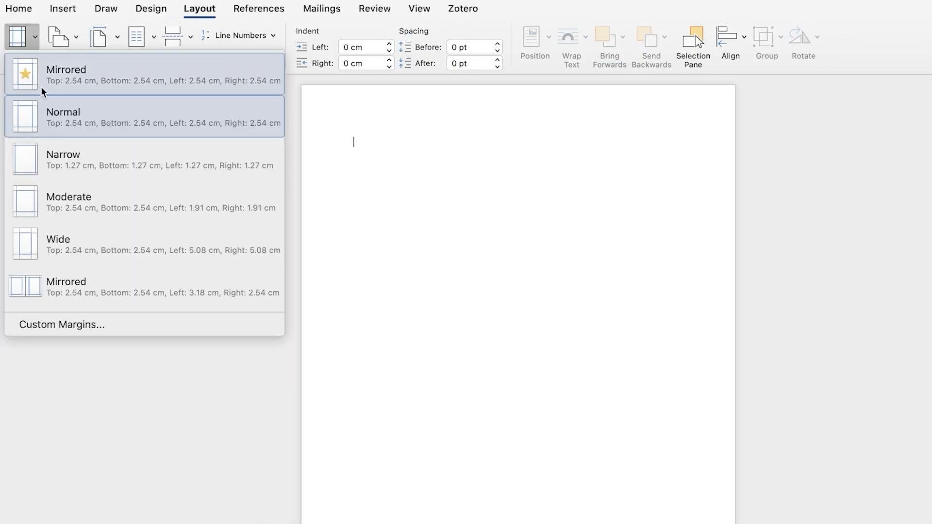
click(58, 331)
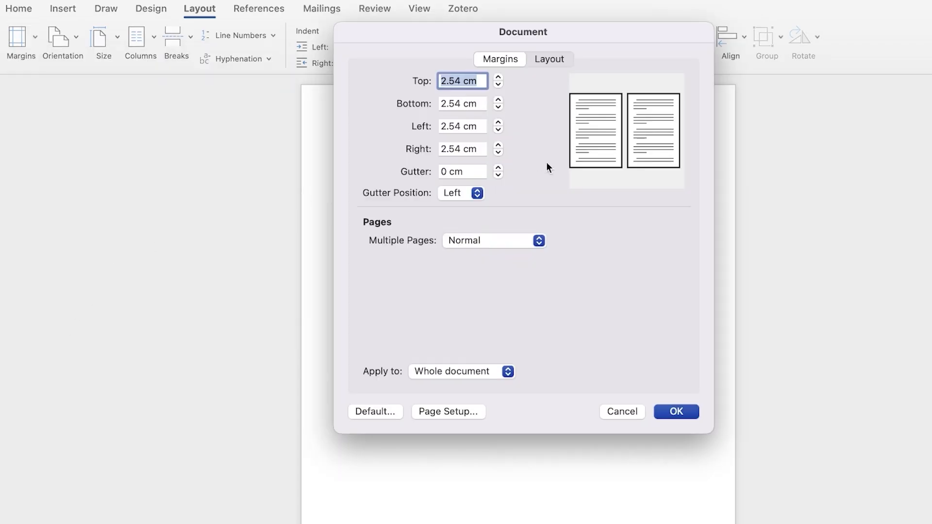
click(347, 411)
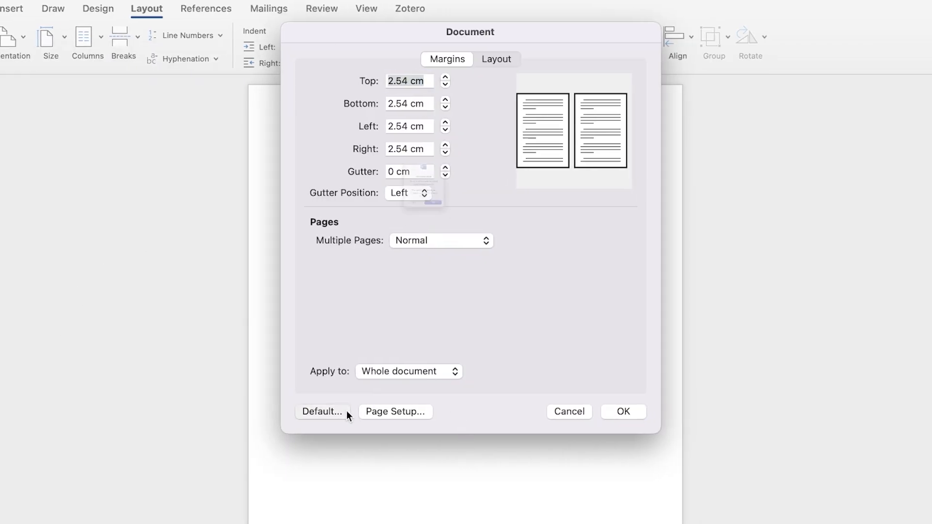
click(474, 271)
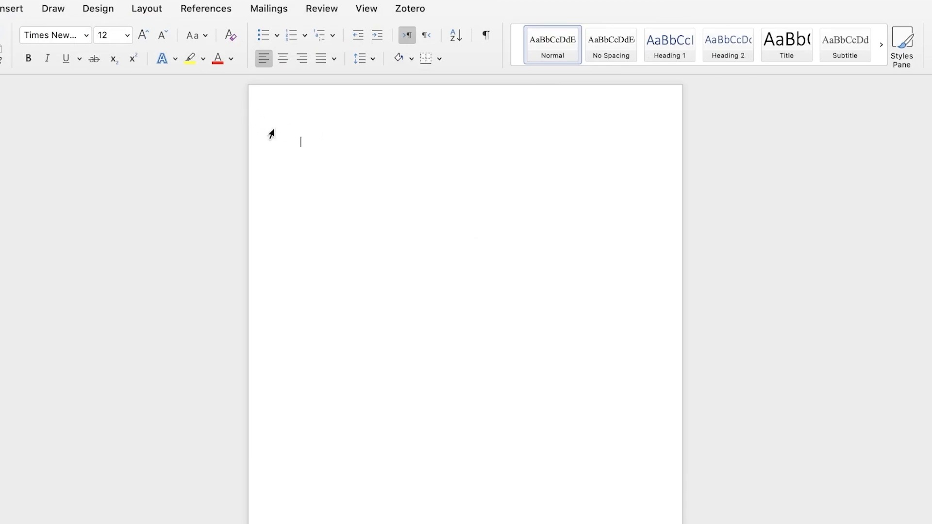
right_click(543, 52)
click(575, 130)
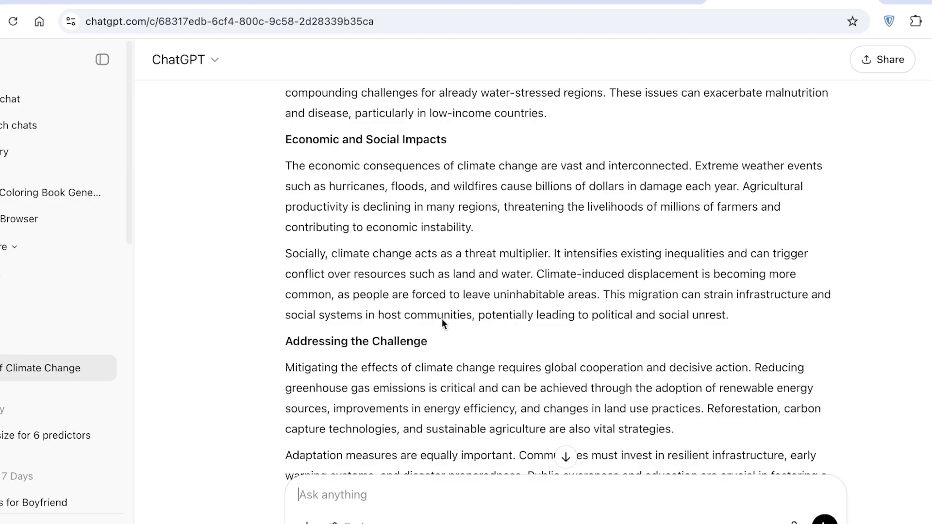
Copy the essay response from ChatGPT
scroll(299, 328, down, 5)
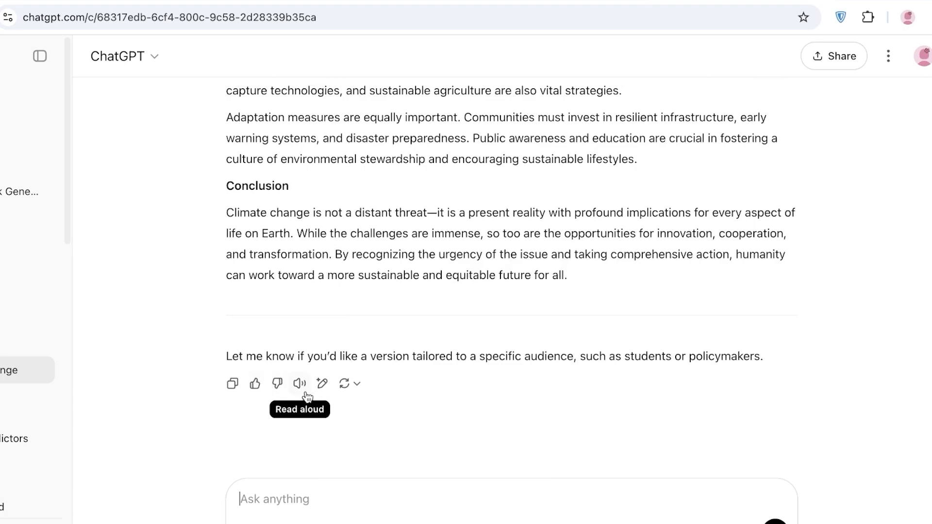
click(232, 383)
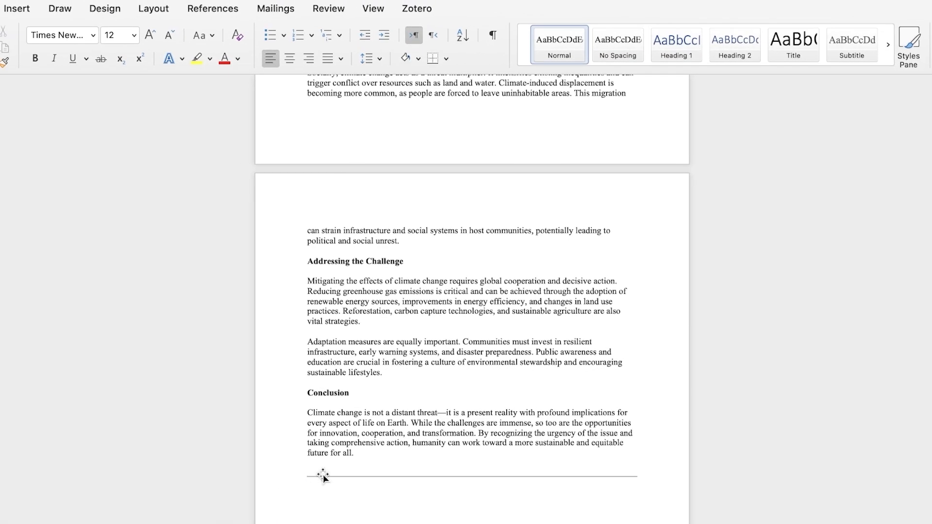
Delete the ChatGPT introductory sentence and the separator line above the essay title
click(324, 475)
scroll(321, 466, up, 10)
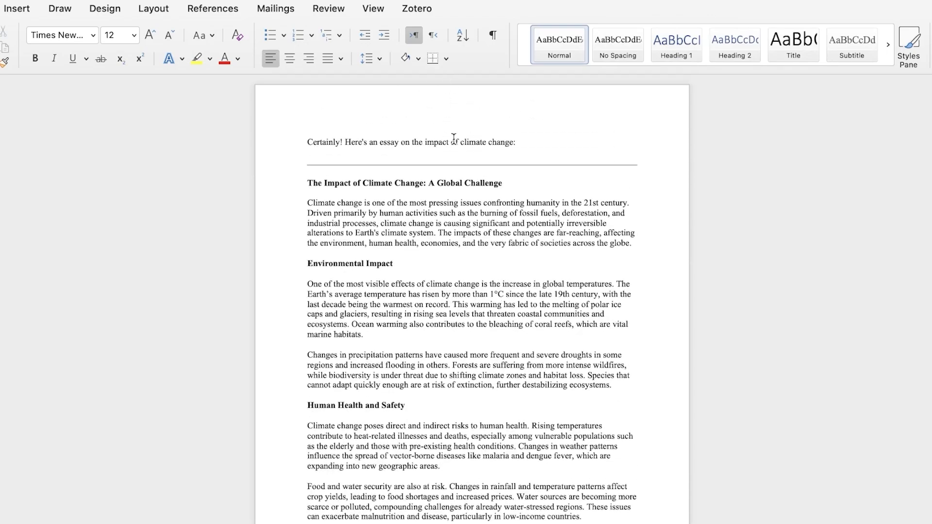
drag(642, 171, 293, 130)
click(418, 176)
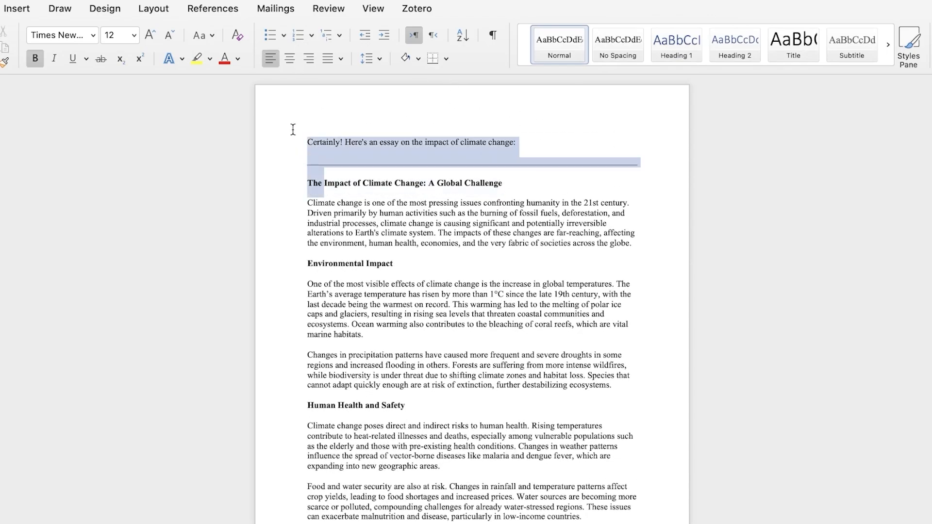
click(307, 183)
drag(304, 175, 302, 115)
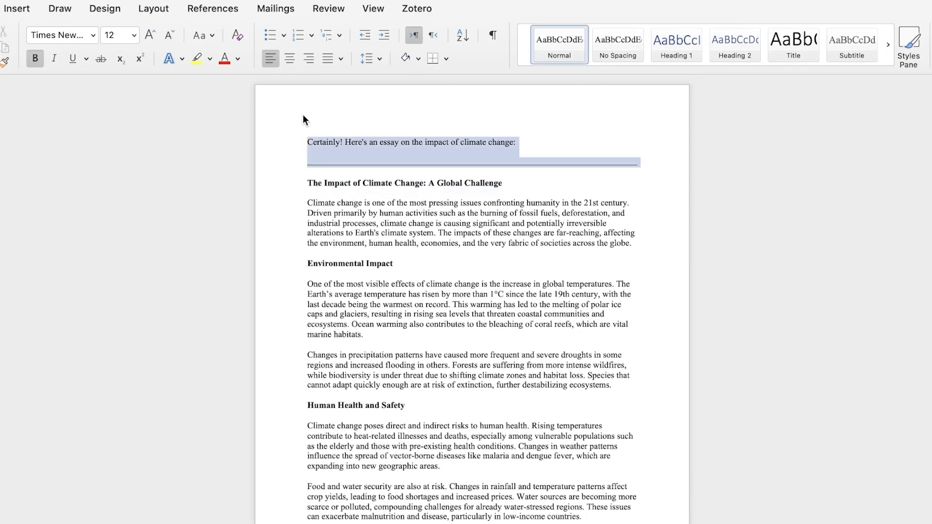
key(BackSpace)
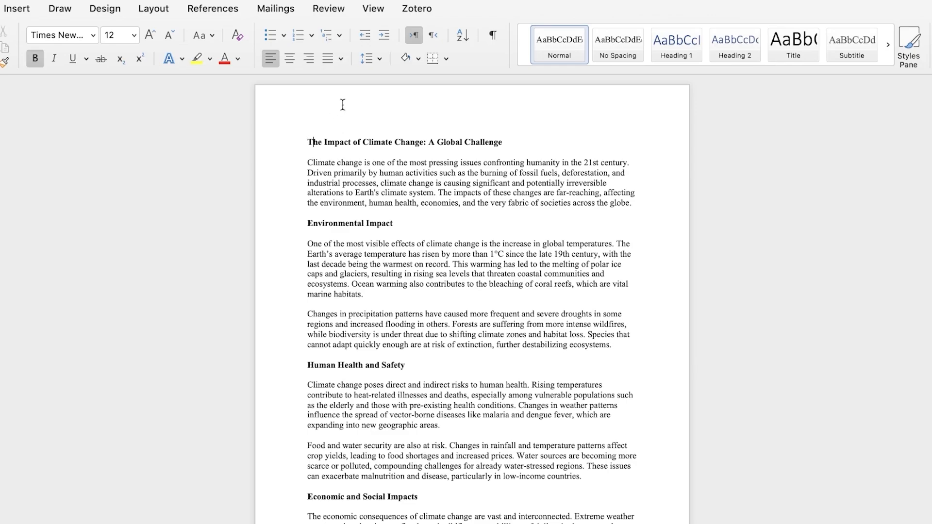
double_click(342, 104)
double_click(344, 151)
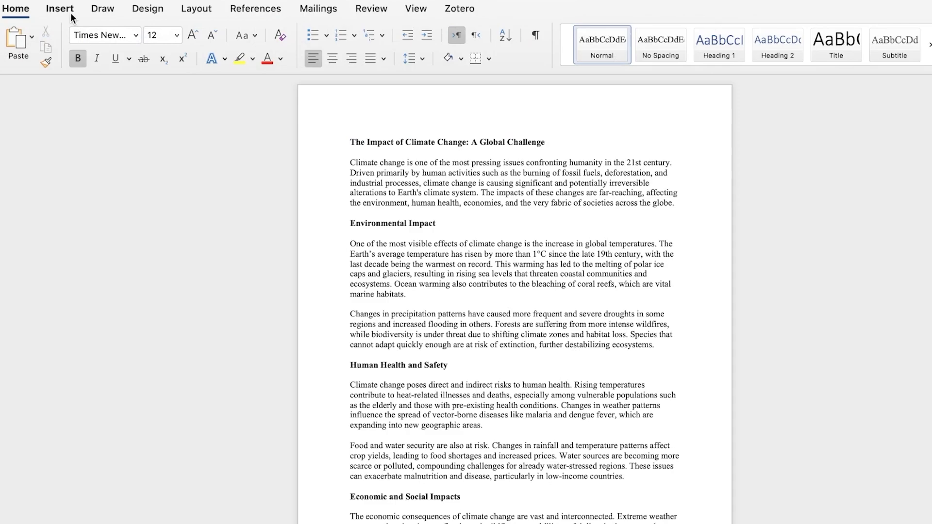
click(28, 13)
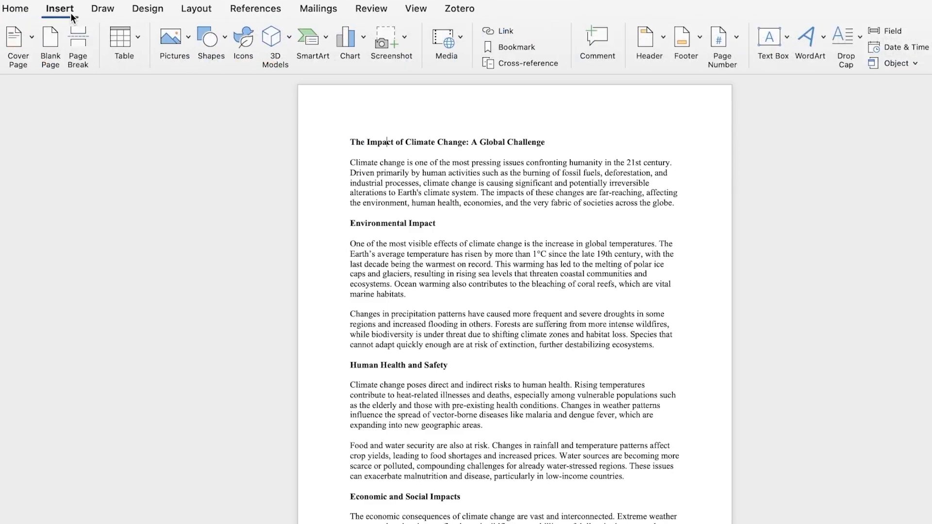
click(728, 35)
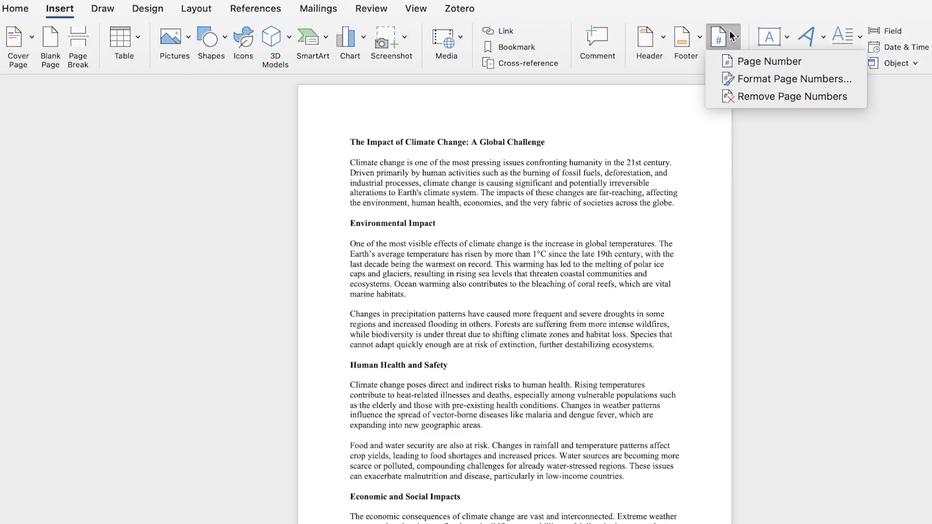
click(743, 61)
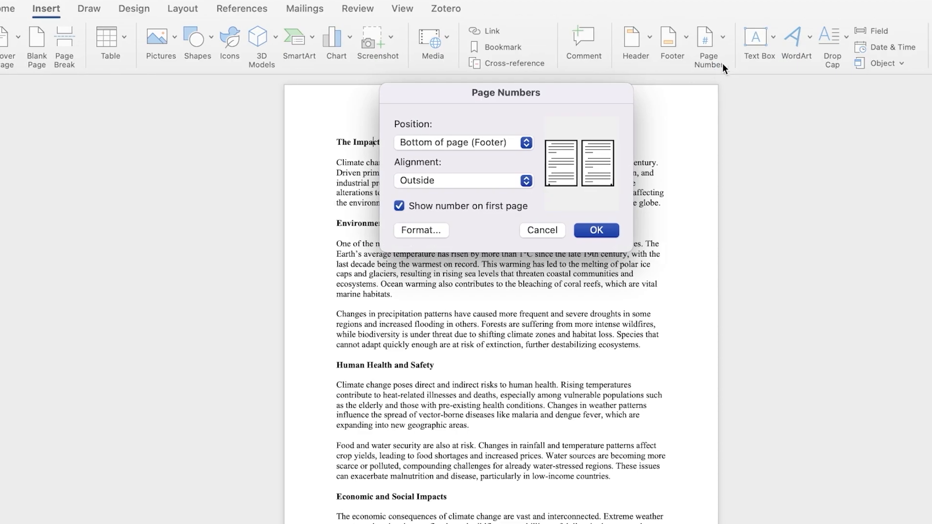
click(543, 230)
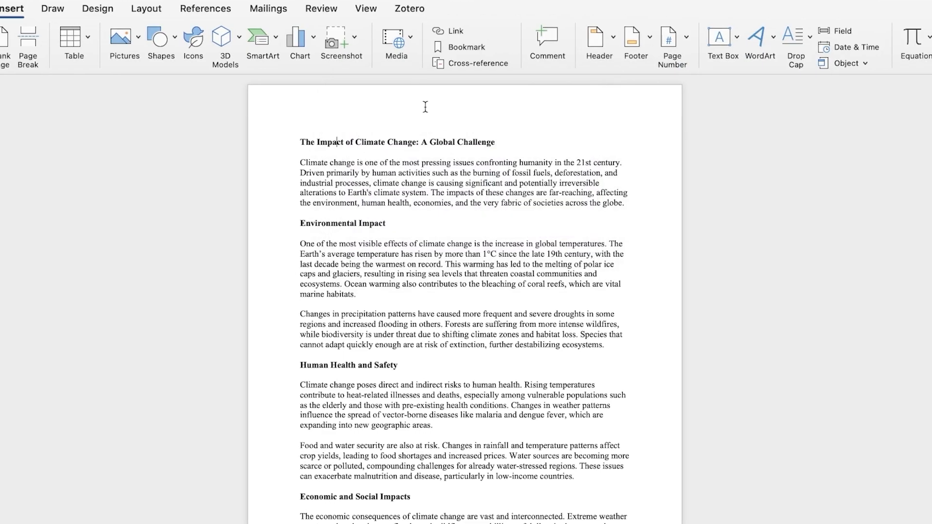
double_click(425, 107)
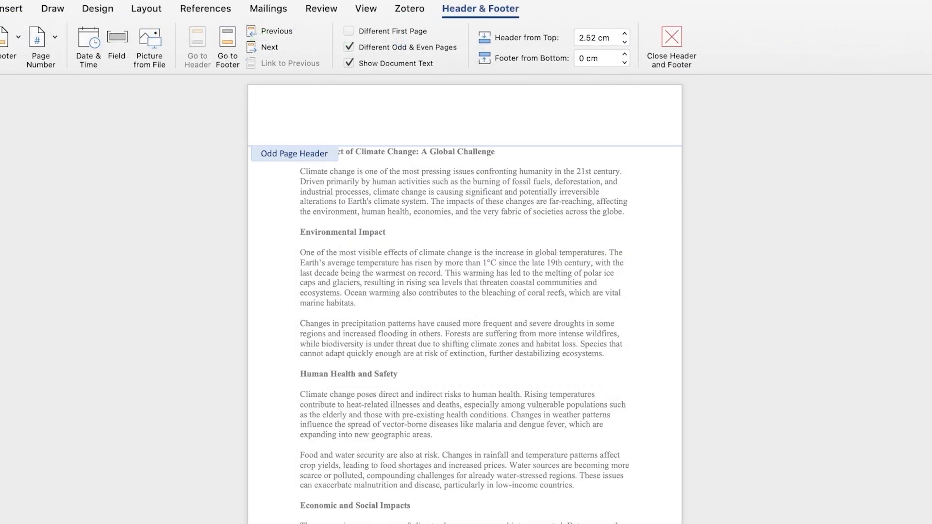
click(55, 37)
click(88, 61)
click(0, 8)
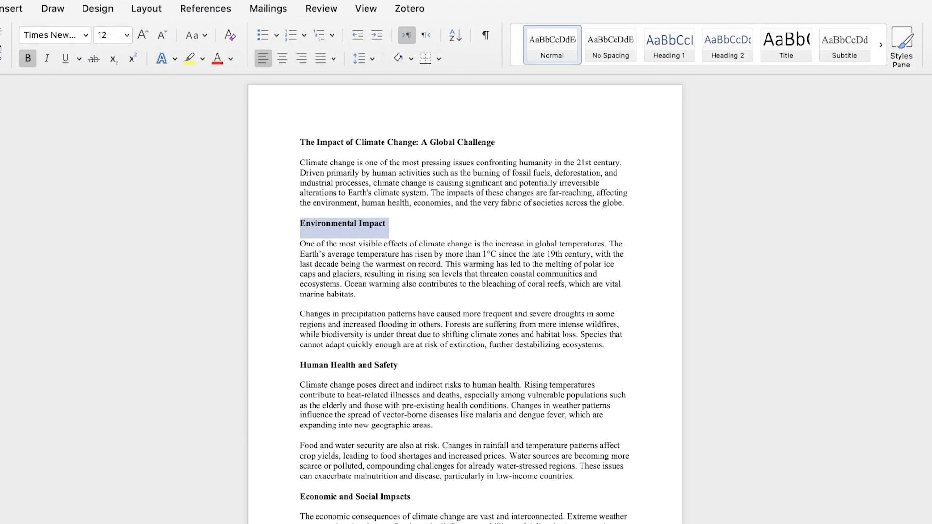
click(238, 96)
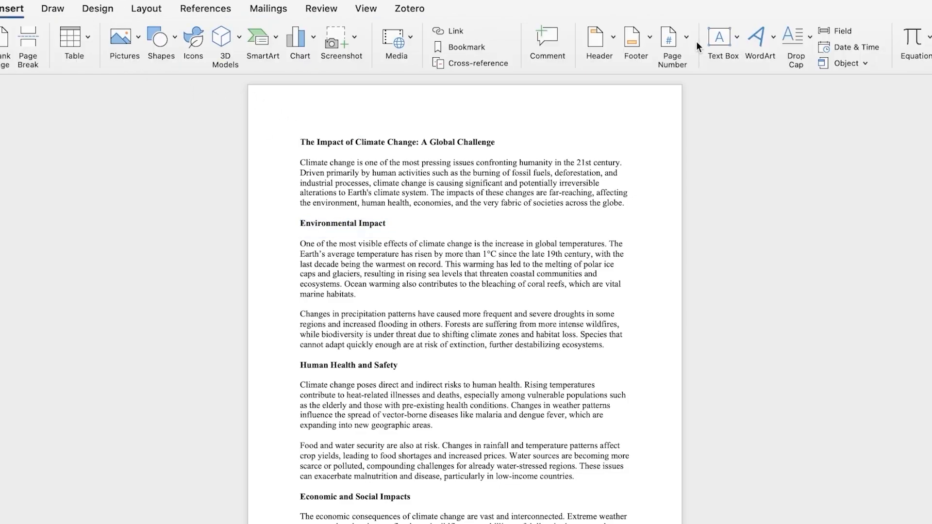
Open the Page Numbers dialog and set the position to Top of page (Header) with Right alignment
click(687, 37)
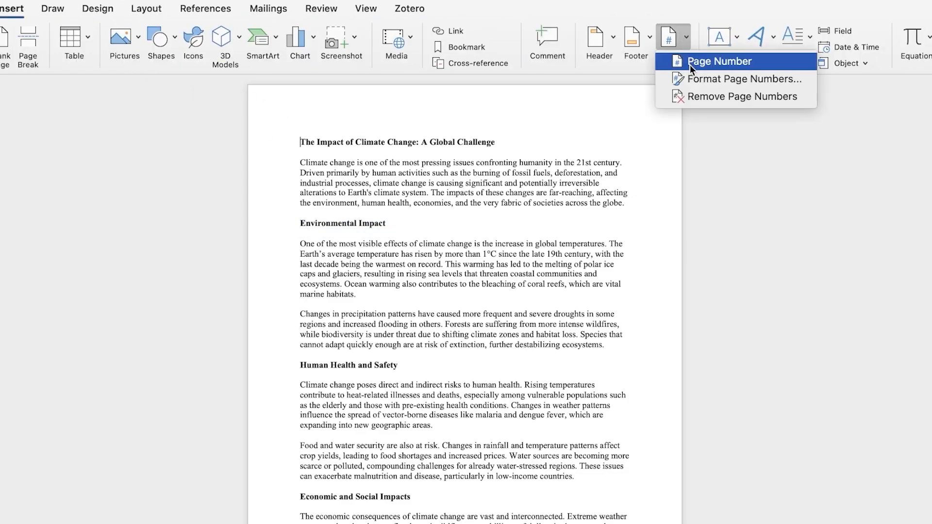
click(690, 61)
click(481, 142)
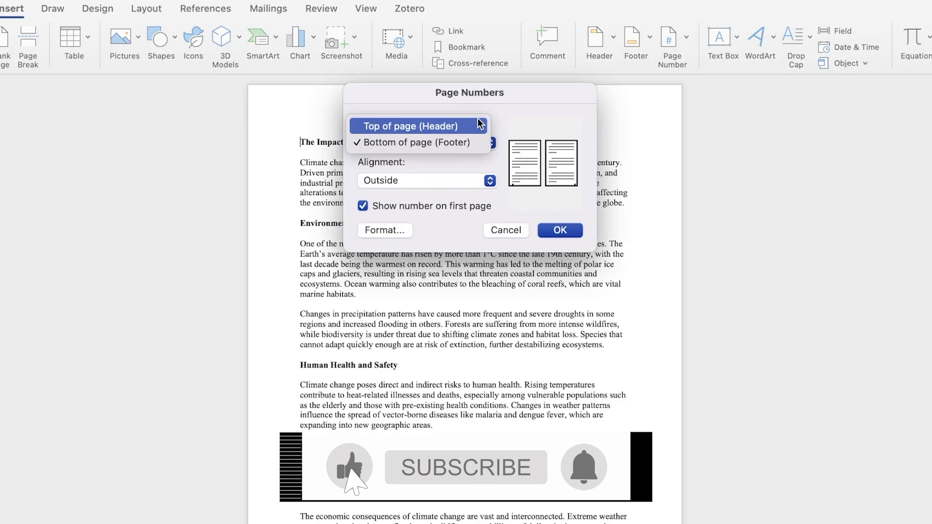
click(478, 124)
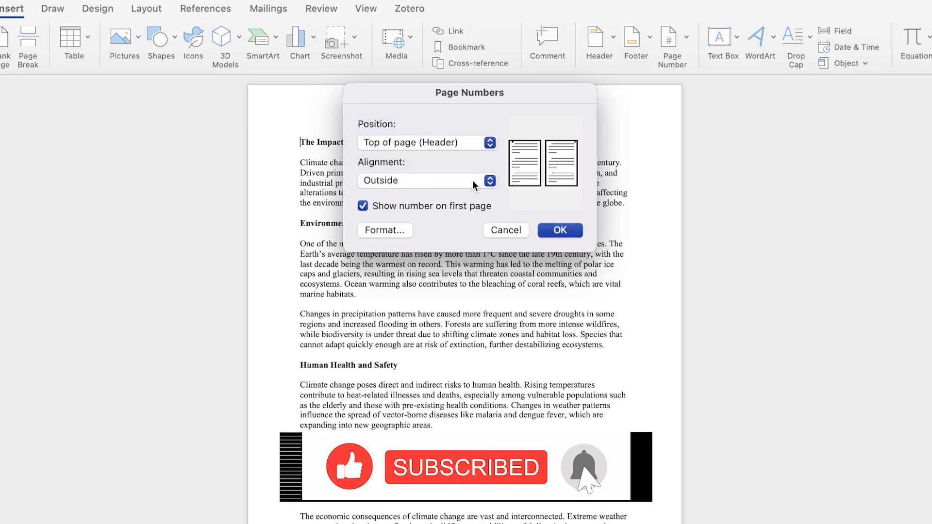
click(473, 180)
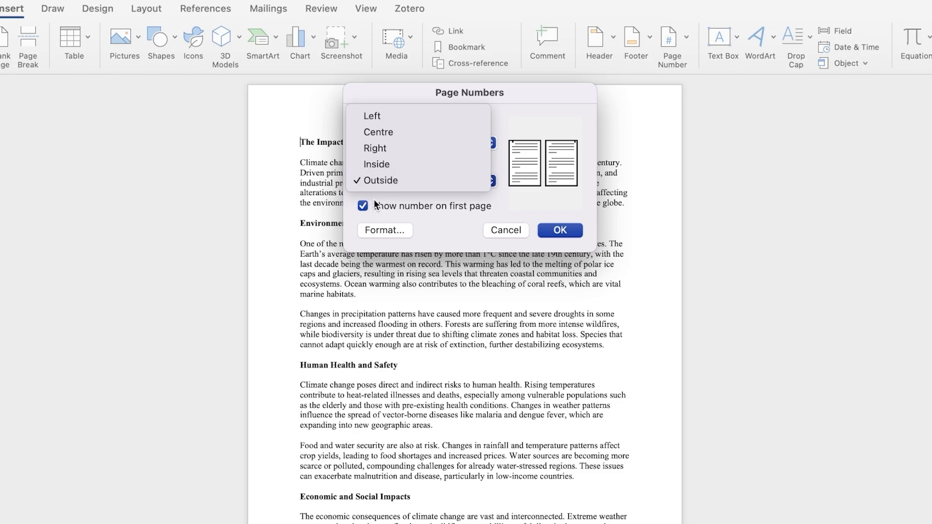
click(372, 164)
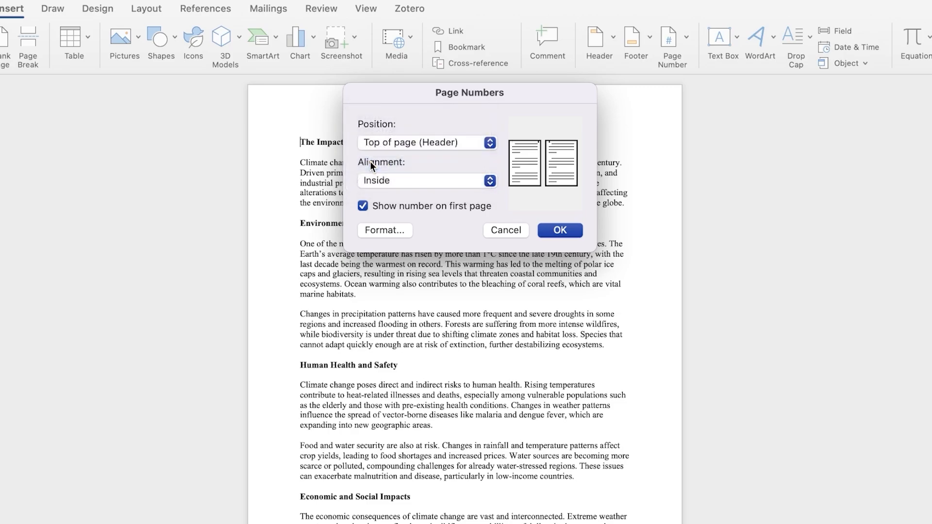
click(389, 185)
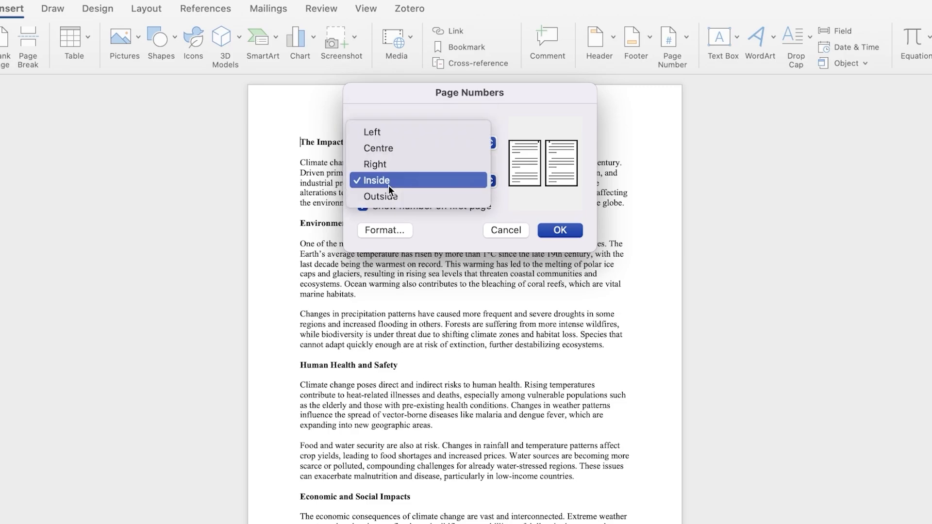
click(390, 197)
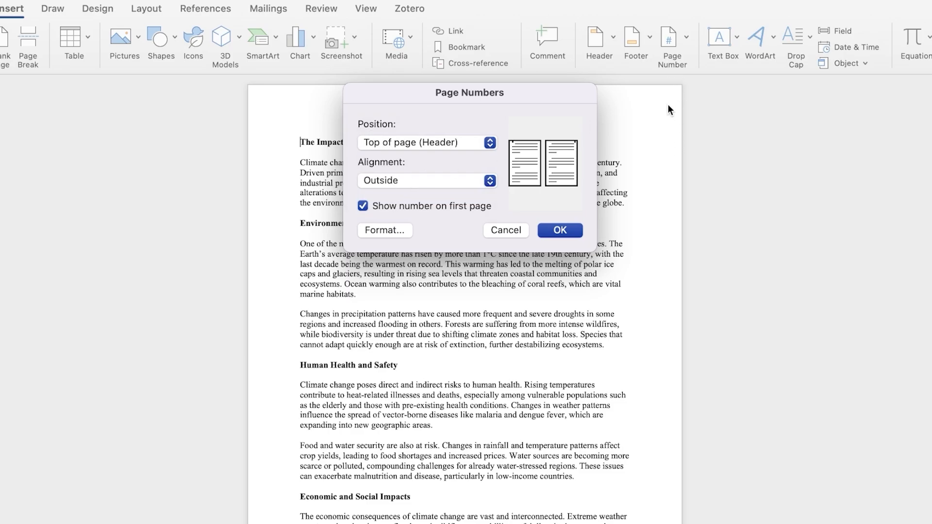
click(402, 180)
click(402, 180)
click(427, 182)
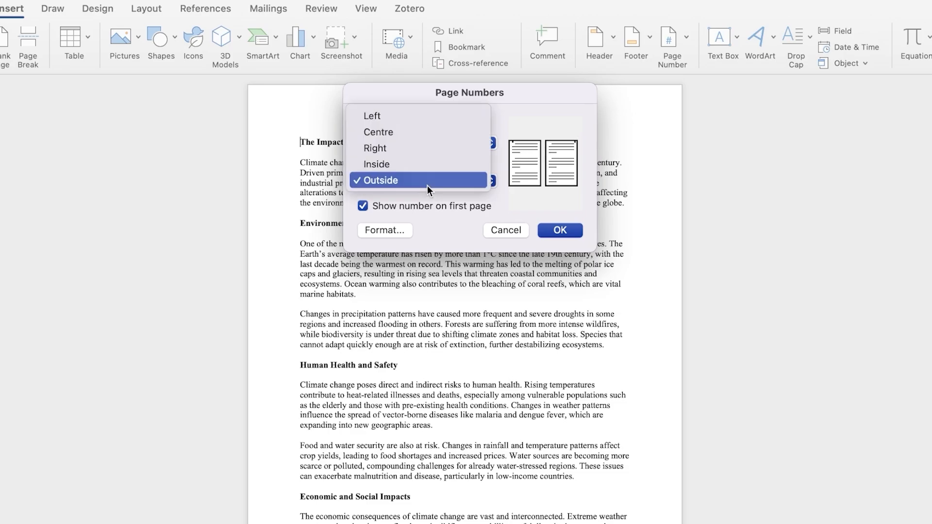
click(423, 150)
click(422, 179)
click(414, 153)
click(411, 177)
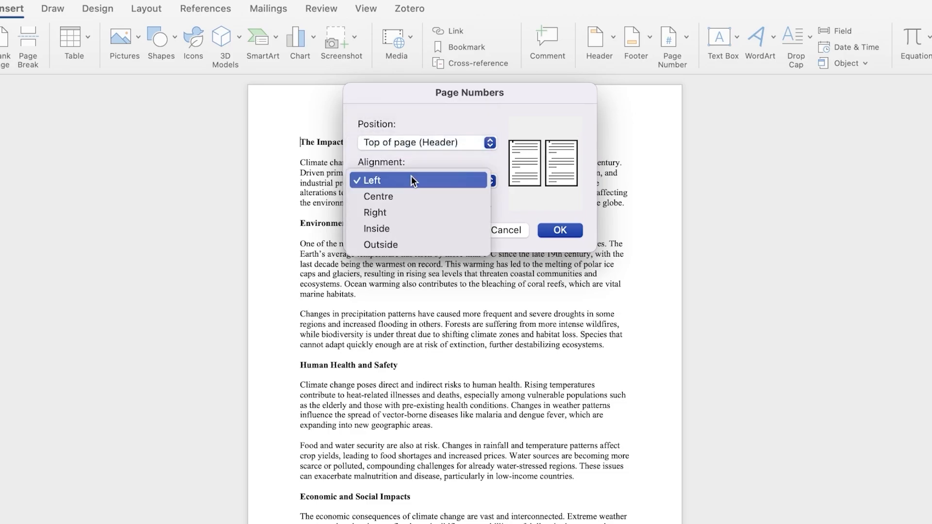
click(422, 212)
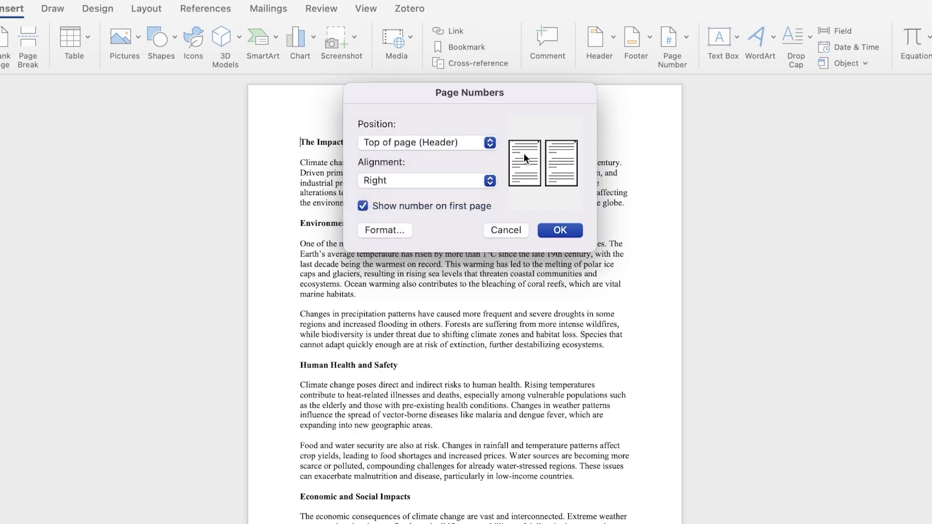
Review the page number format options, including chapter numbering and separators, then confirm inserting the page numbers
click(396, 231)
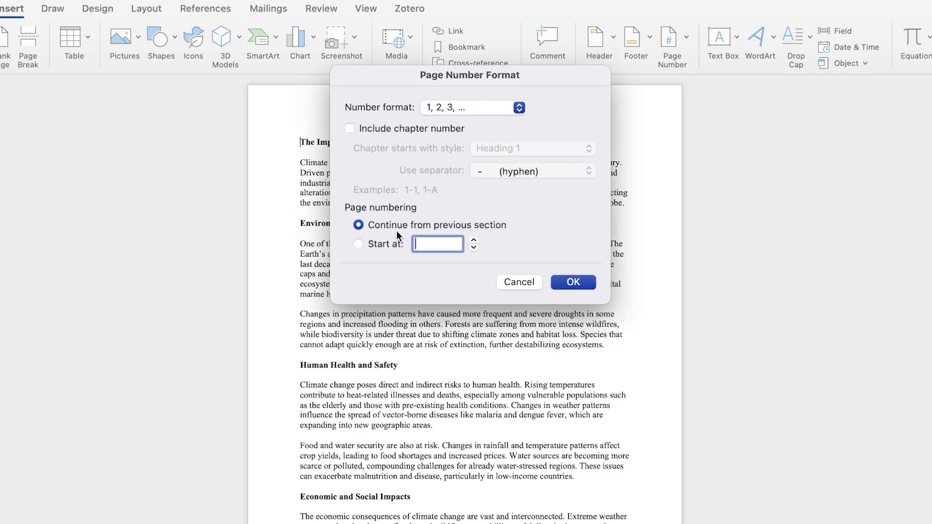
click(520, 109)
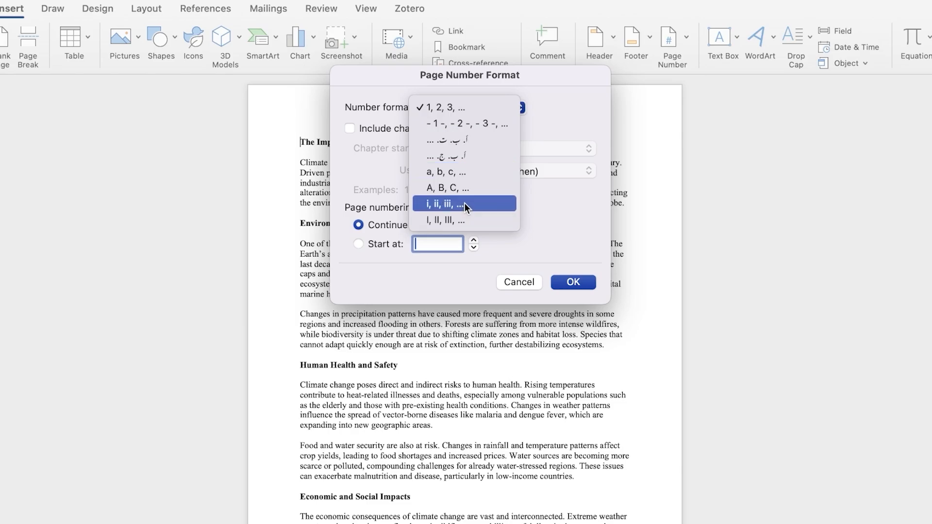
click(558, 229)
click(426, 128)
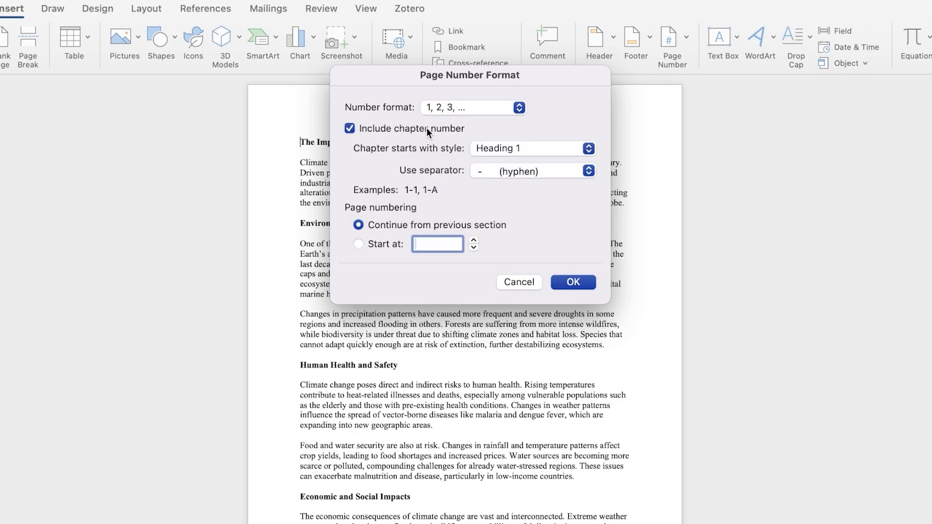
click(526, 147)
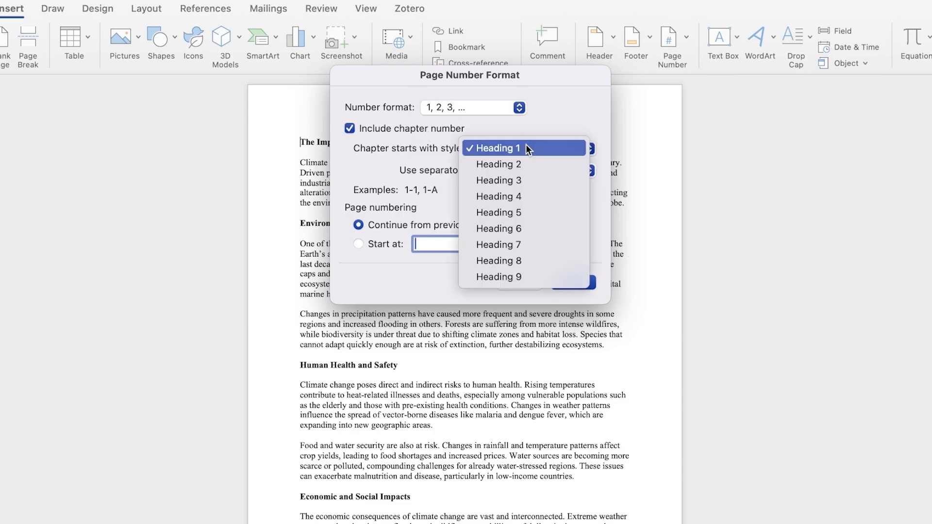
click(529, 151)
click(544, 167)
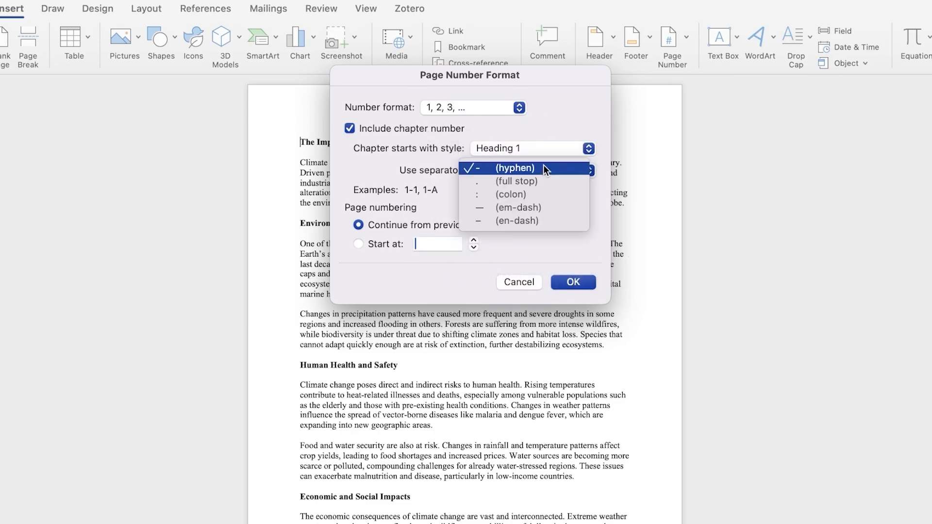
click(543, 165)
click(381, 130)
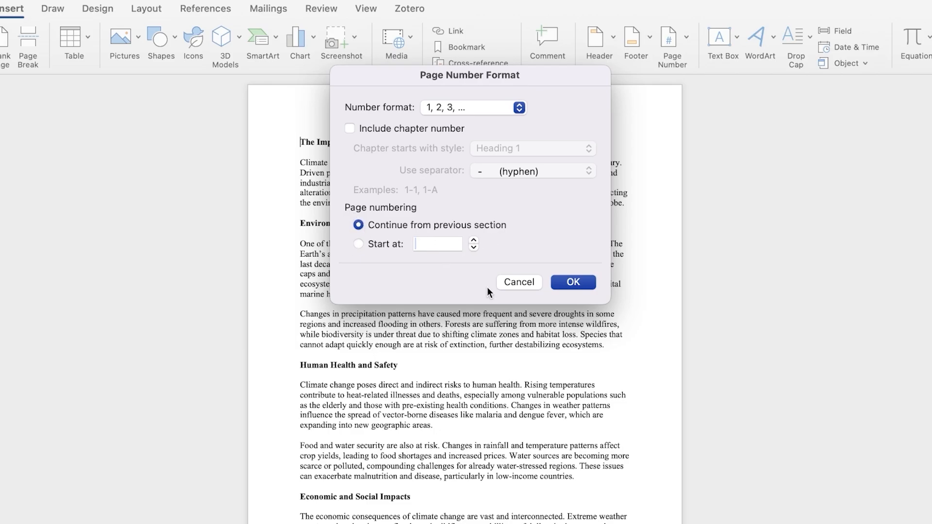
click(507, 285)
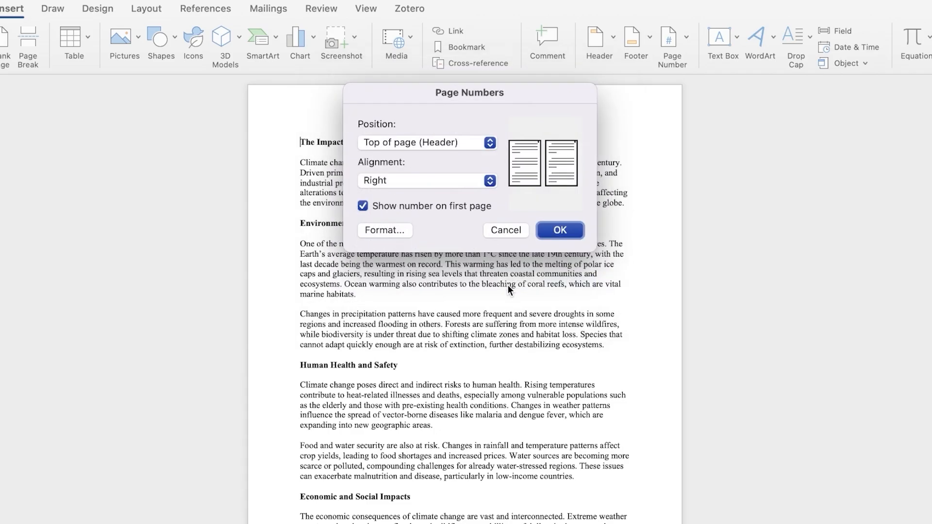
click(559, 230)
scroll(583, 195, down, 2)
scroll(485, 170, up, 2)
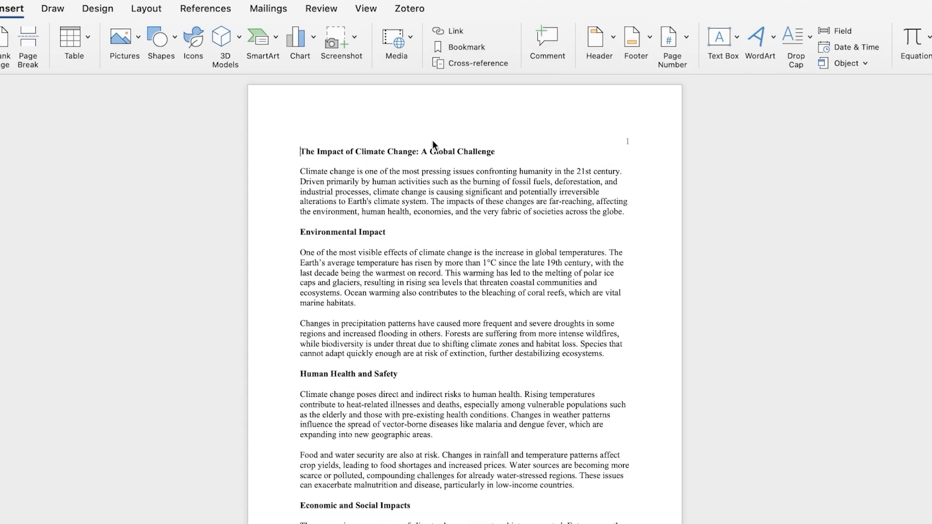
Add three blank lines above the essay title
click(273, 141)
click(304, 149)
key(Return)
key(Return)
key(Return)
key(Return)
key(Return)
key(Return)
key(Return)
key(Return)
key(Return)
key(Return)
key(Return)
key(Return)
key(Return)
key(Return)
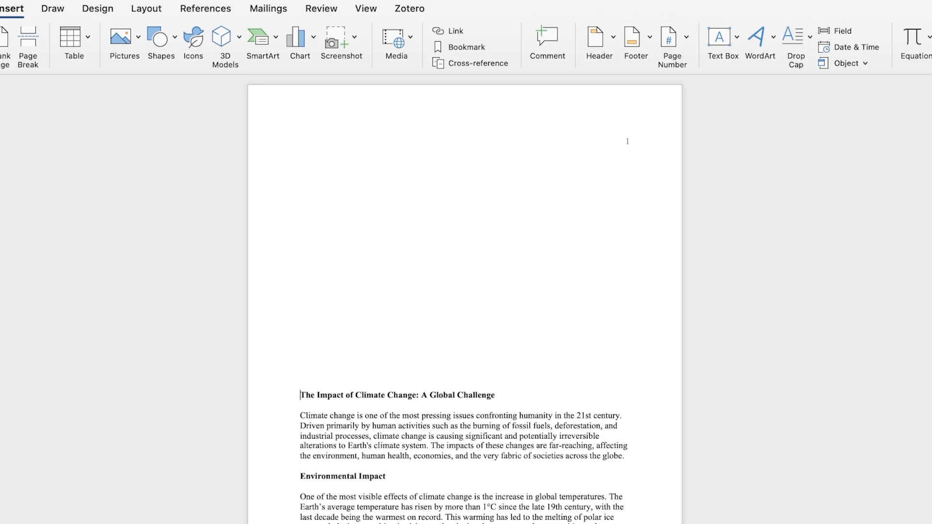
Insert a stock image of two reaching hands into the space above the essay title
click(127, 53)
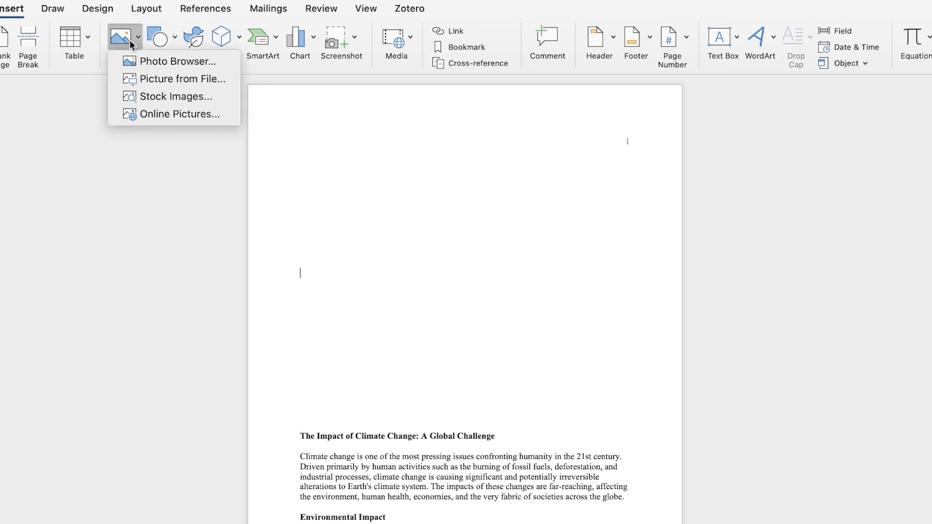
click(175, 96)
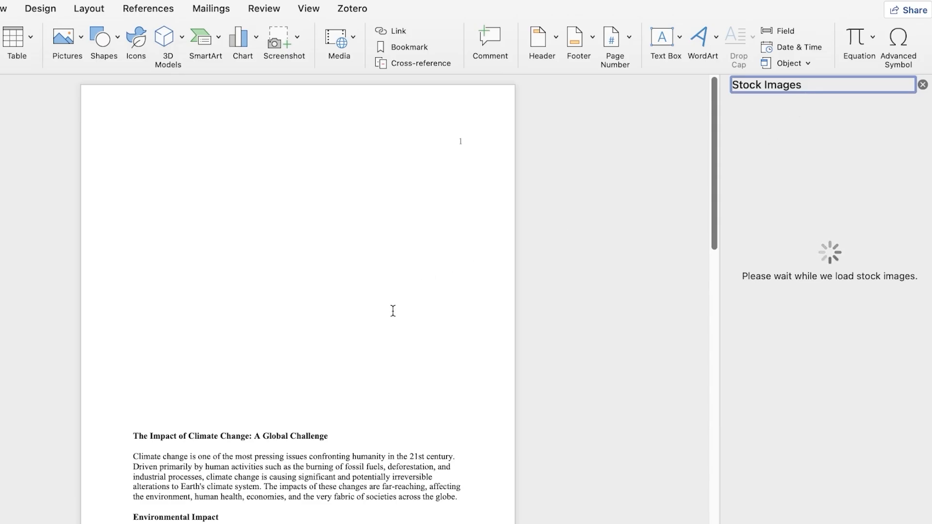
scroll(352, 245, down, 15)
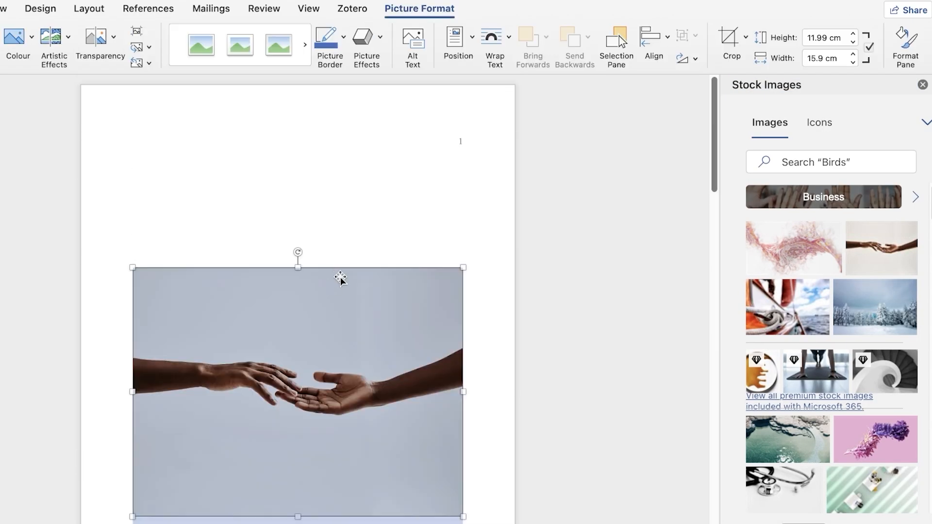
click(923, 85)
click(322, 233)
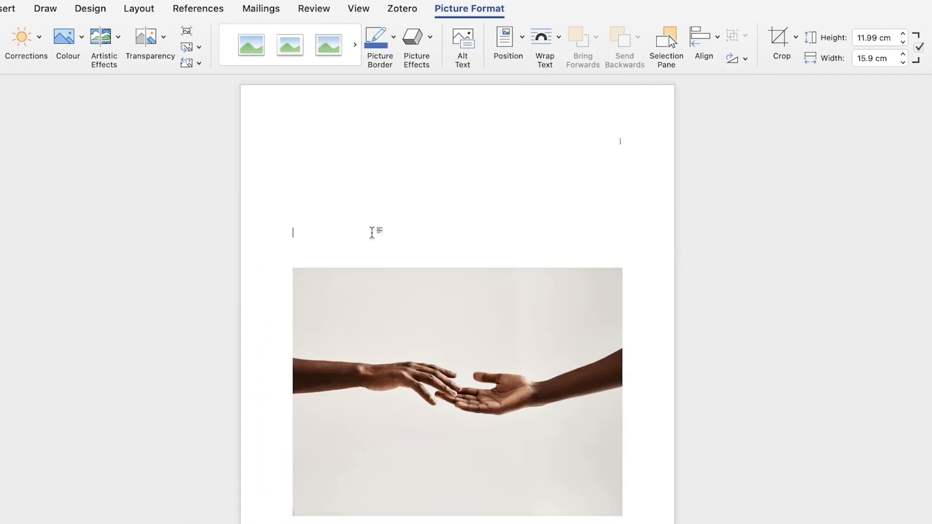
Try setting the header page numbering to start at 2, then undo the change
scroll(326, 236, down, 6)
scroll(382, 238, down, 1)
scroll(386, 245, up, 7)
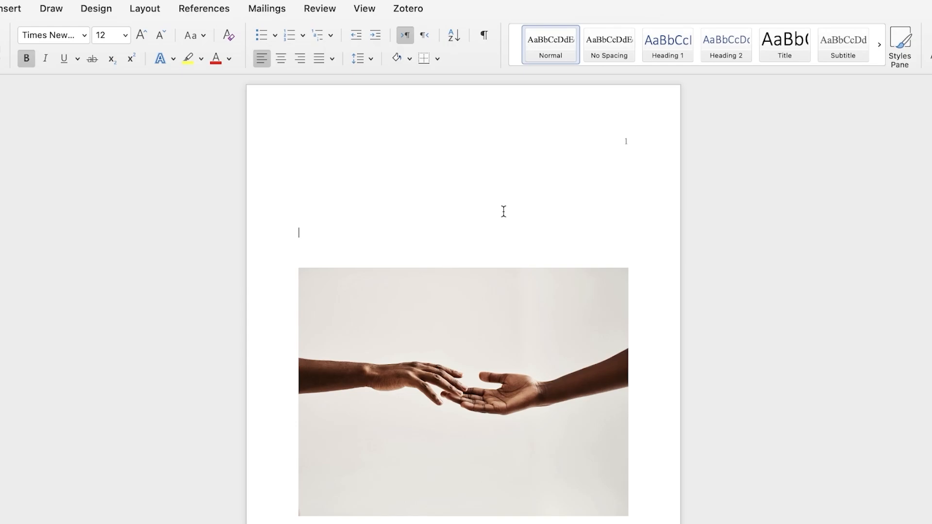
key(F2)
double_click(565, 113)
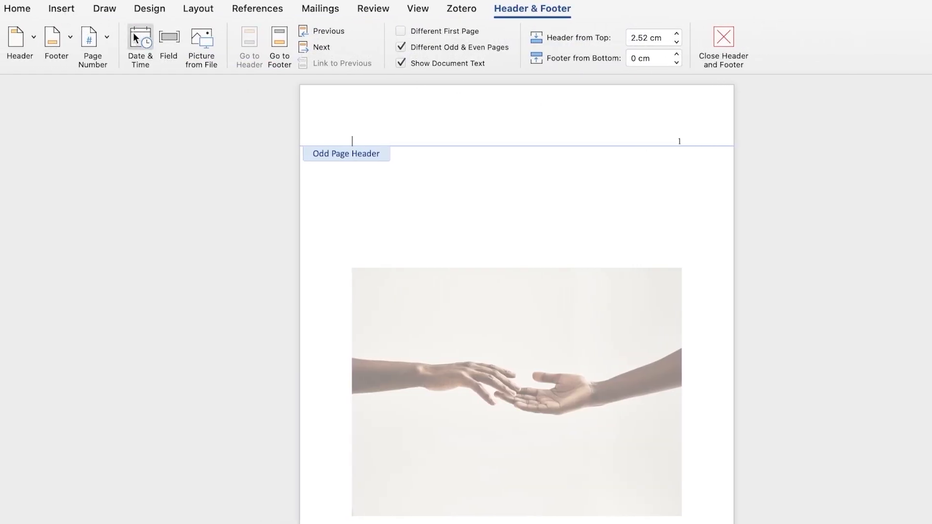
click(107, 38)
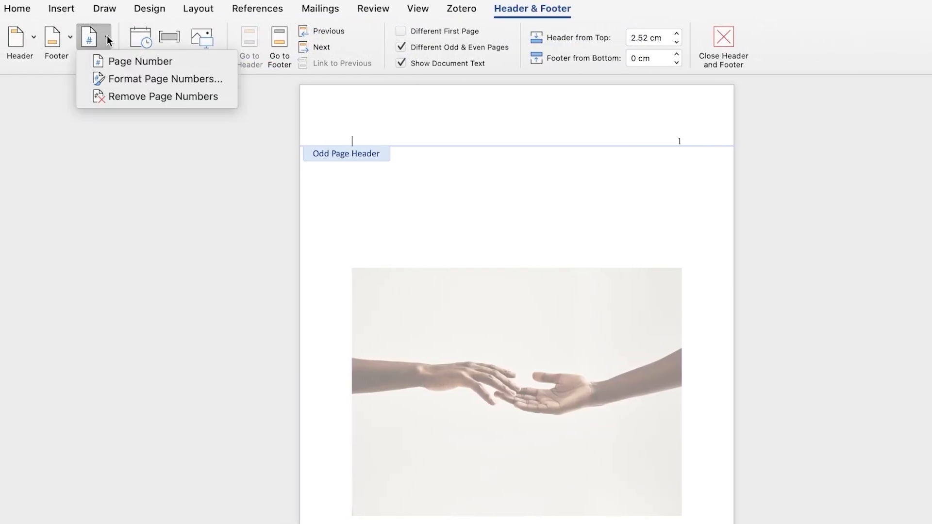
click(107, 78)
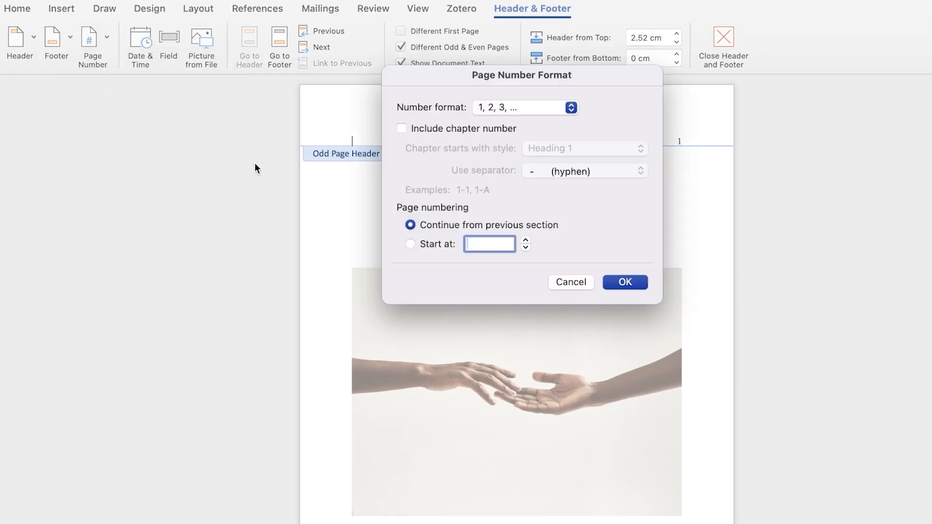
click(410, 244)
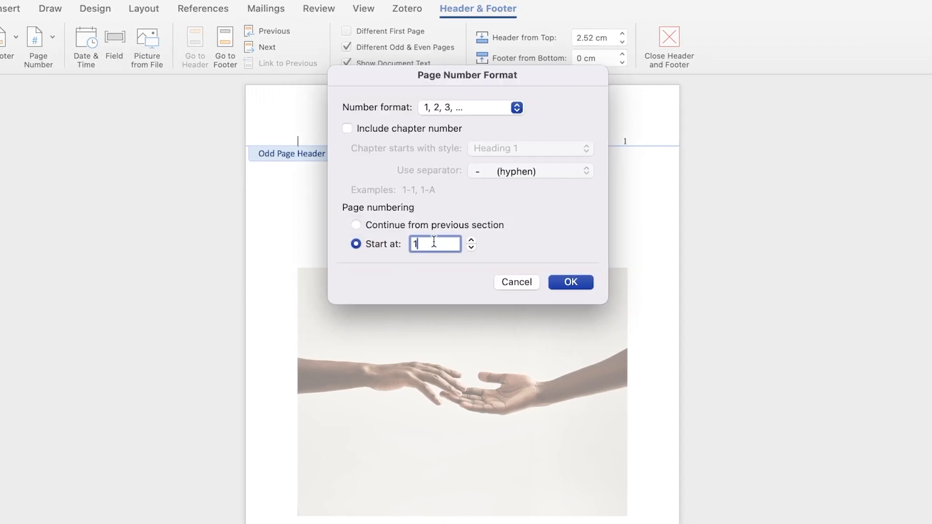
key(BackSpace)
text(2)
click(575, 282)
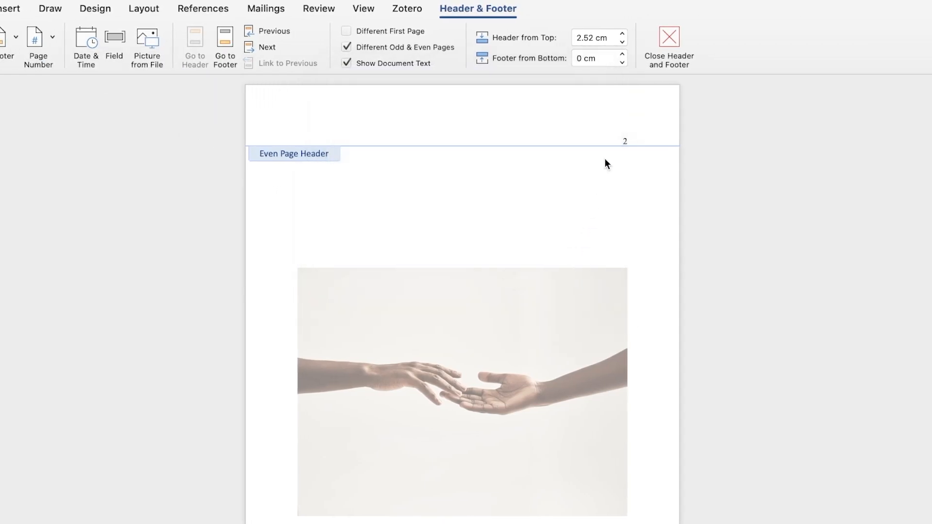
click(624, 139)
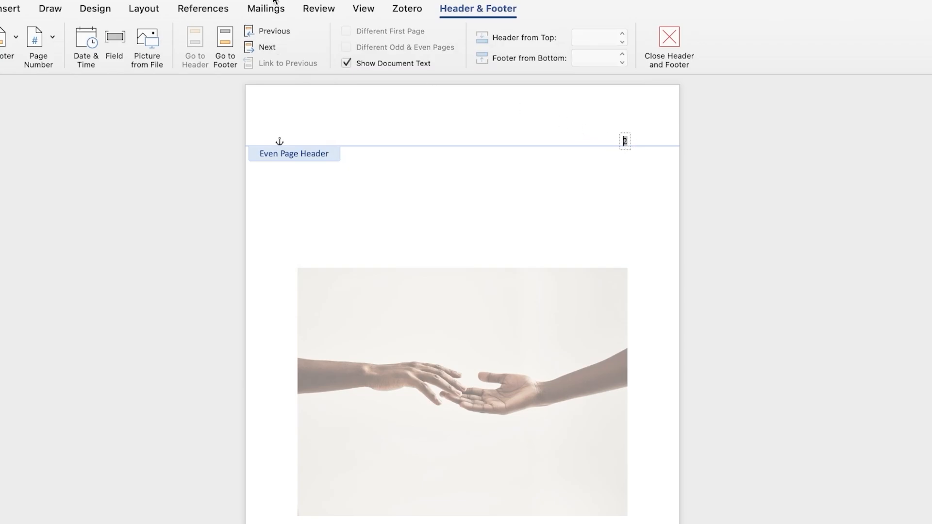
key(super+z)
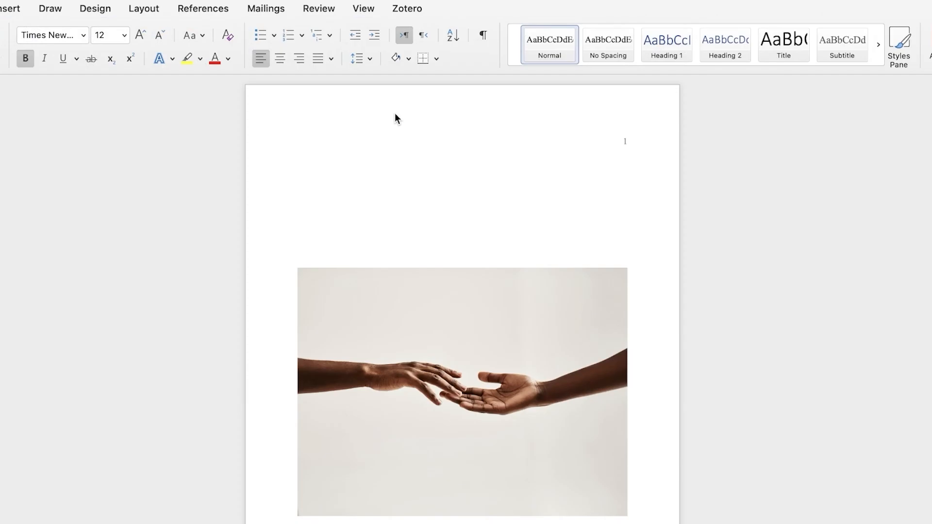
Open the header and inspect the page number on the first two pages
double_click(395, 115)
scroll(590, 229, down, 10)
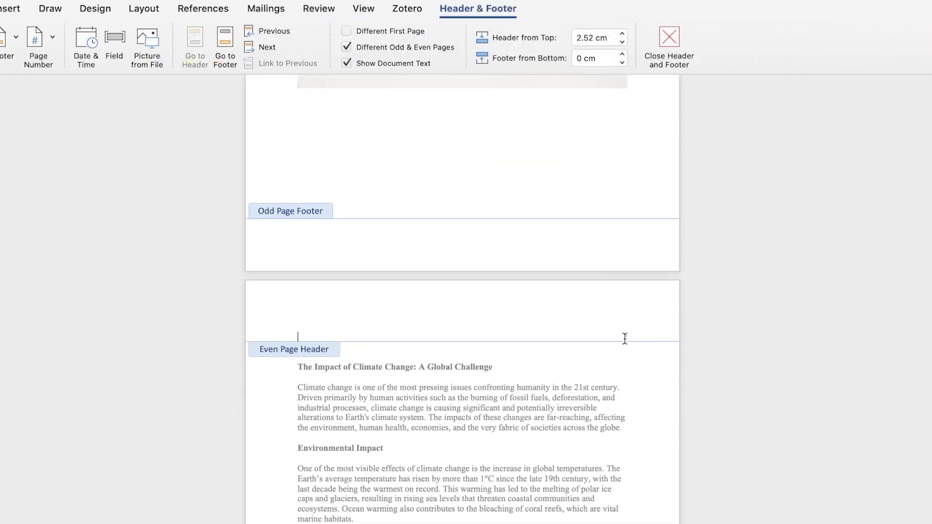
click(625, 337)
click(629, 339)
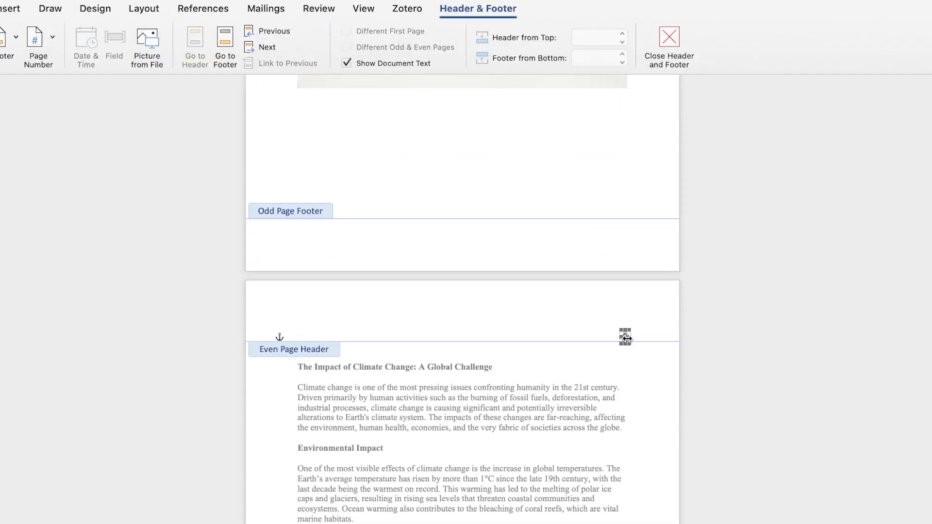
click(625, 338)
scroll(675, 305, down, 15)
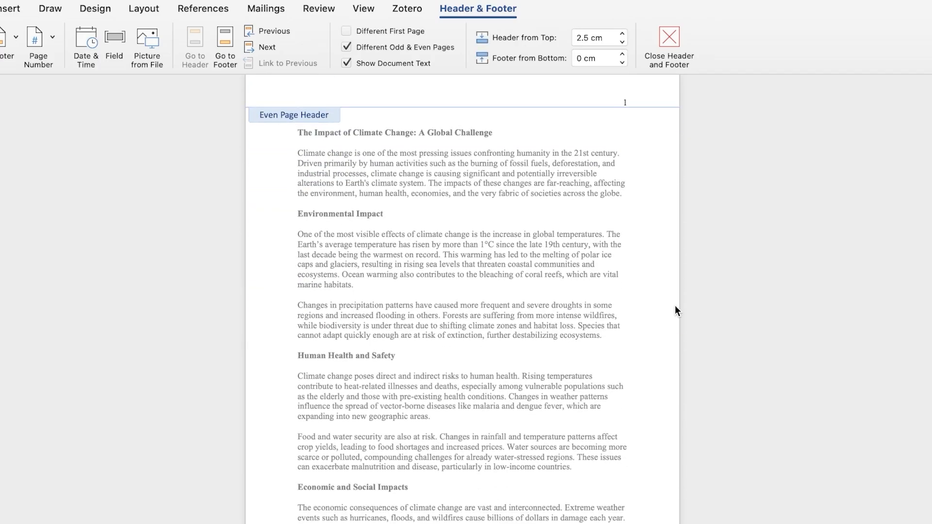
scroll(609, 328, up, 20)
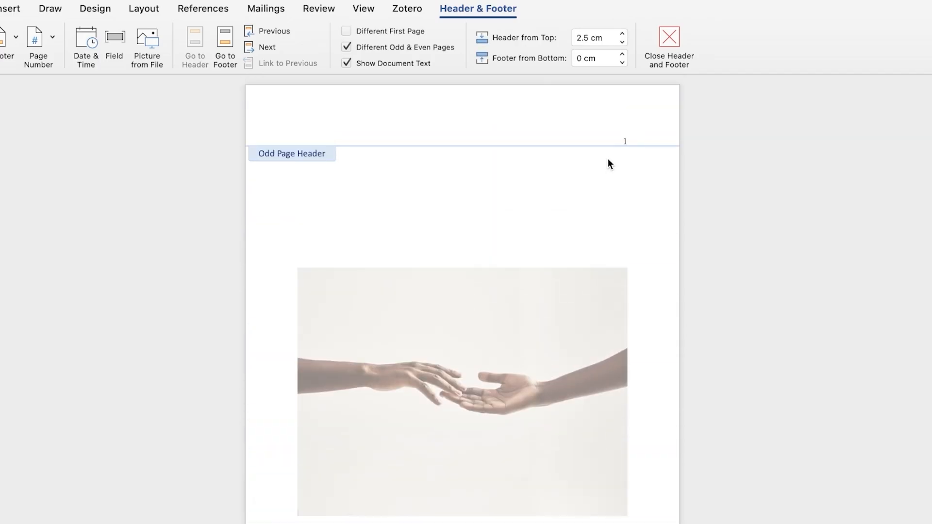
scroll(626, 120, down, 8)
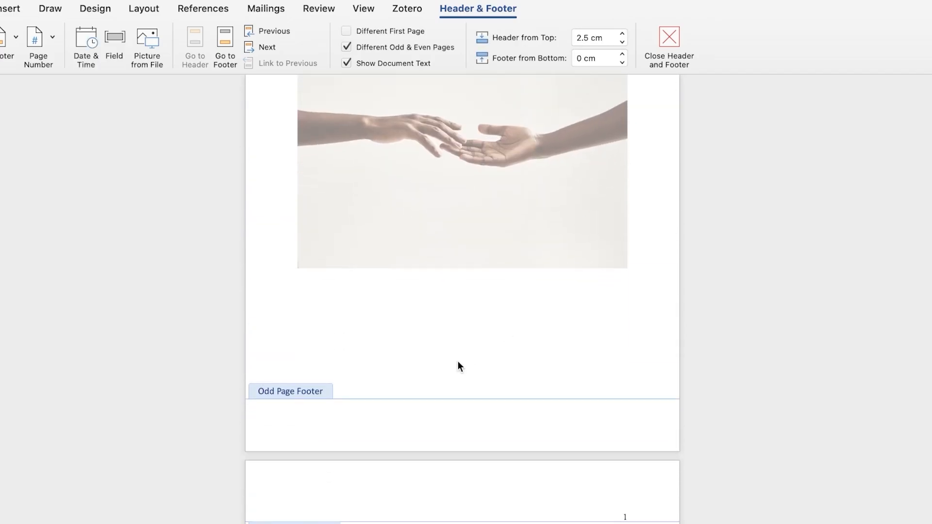
Insert a page break below the image and delete it again
double_click(412, 345)
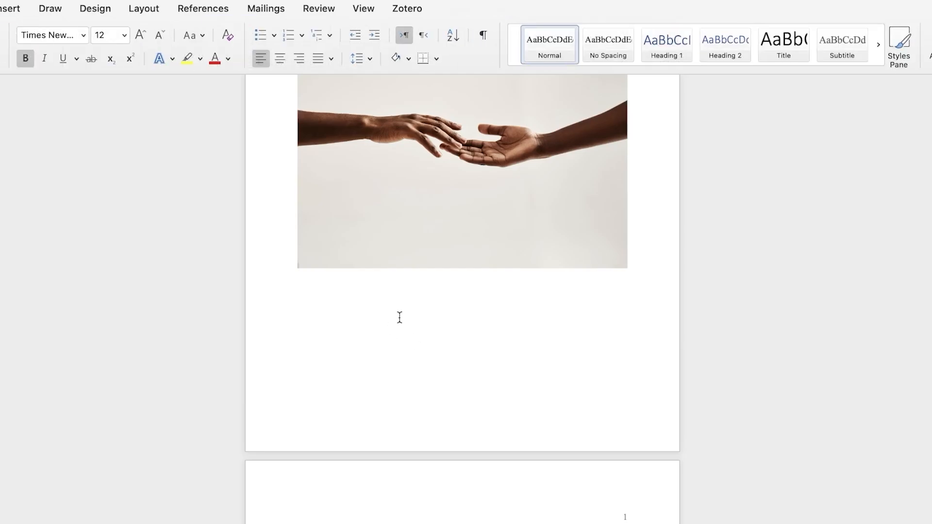
click(4, 7)
click(31, 49)
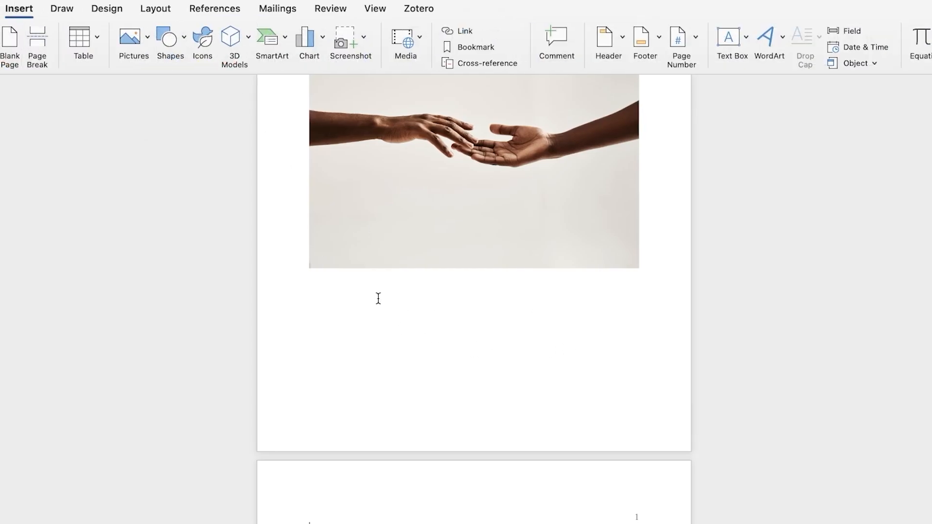
scroll(436, 325, down, 5)
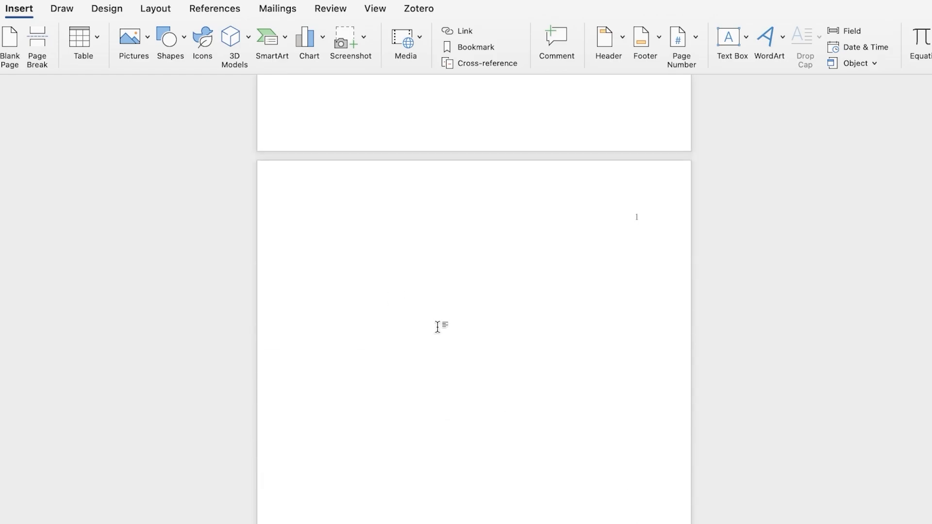
key(BackSpace)
key(BackSpace)
key(BackSpace)
key(BackSpace)
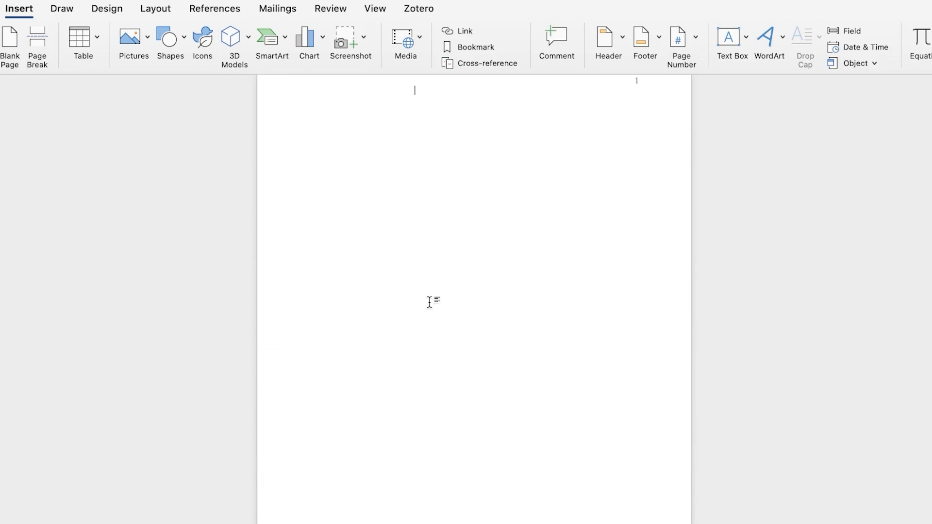
Review the headers and the layout of the image page and the essay pages
scroll(428, 302, up, 4)
double_click(428, 305)
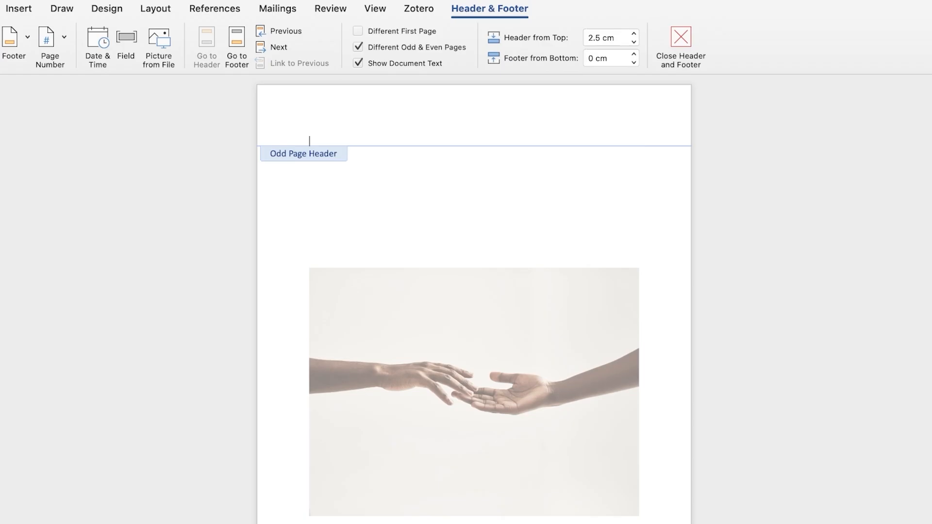
scroll(383, 228, down, 10)
scroll(383, 231, up, 5)
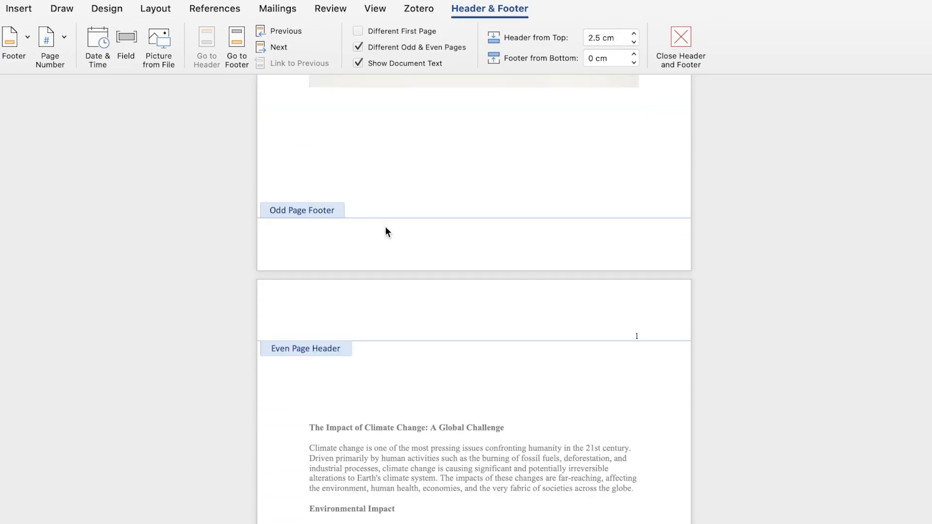
click(679, 39)
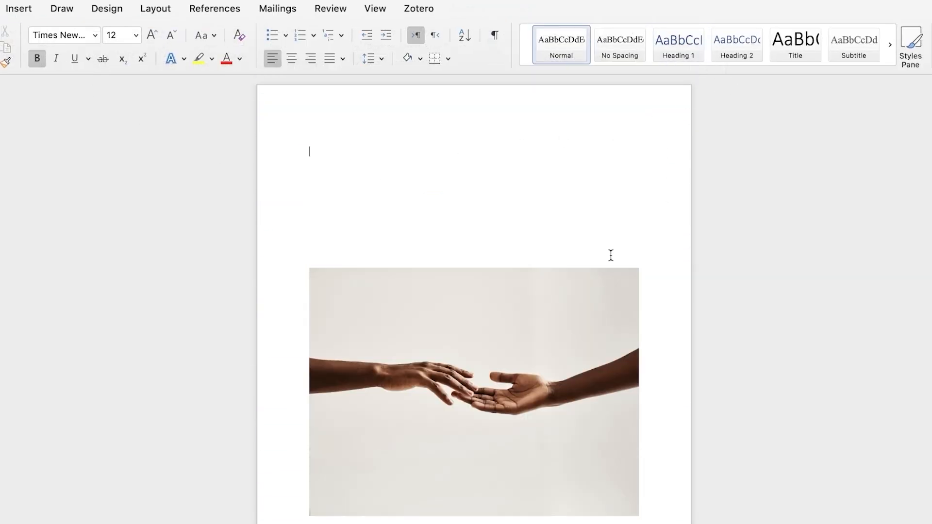
scroll(611, 257, down, 4)
scroll(612, 262, down, 6)
scroll(530, 369, up, 2)
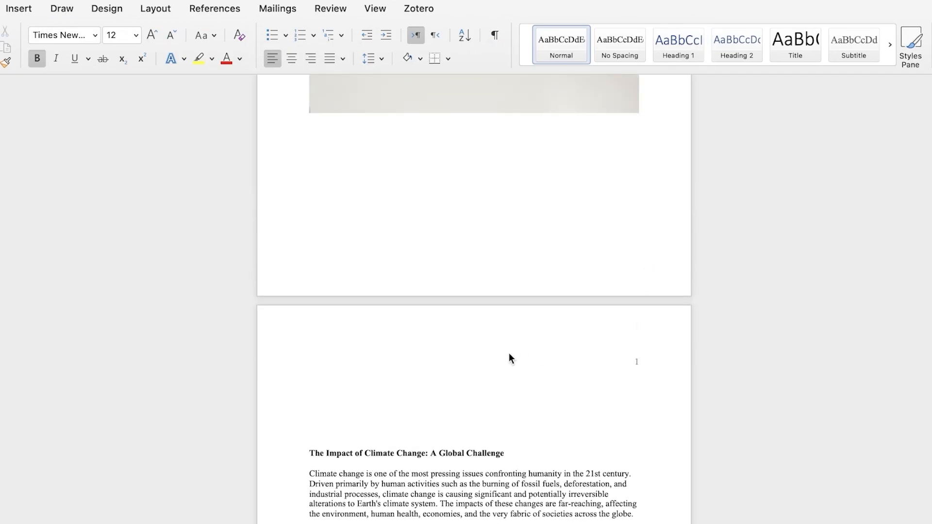
scroll(568, 358, up, 8)
scroll(593, 239, down, 9)
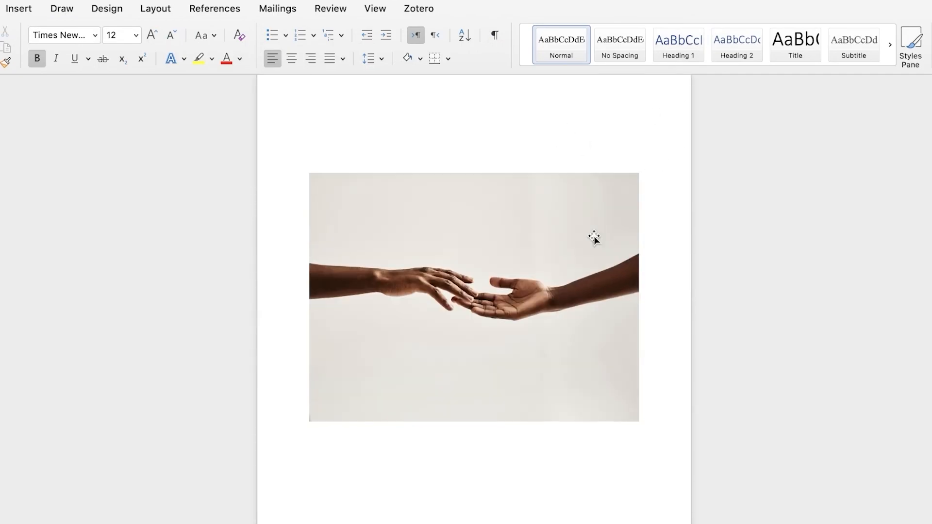
scroll(594, 240, down, 15)
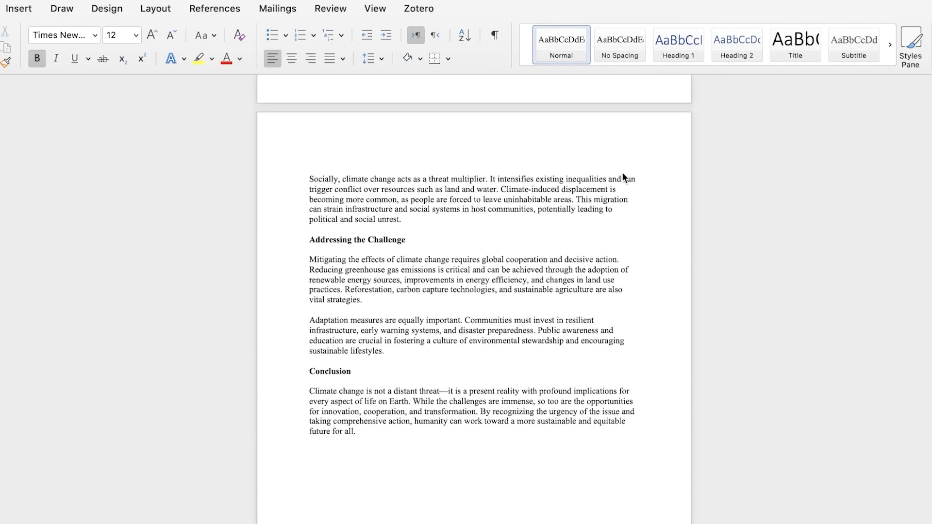
scroll(623, 173, up, 15)
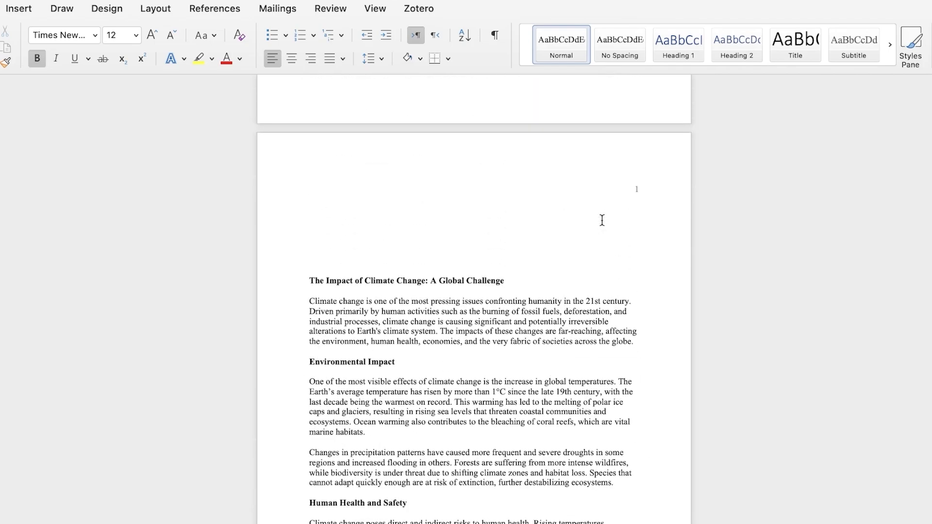
scroll(602, 220, up, 10)
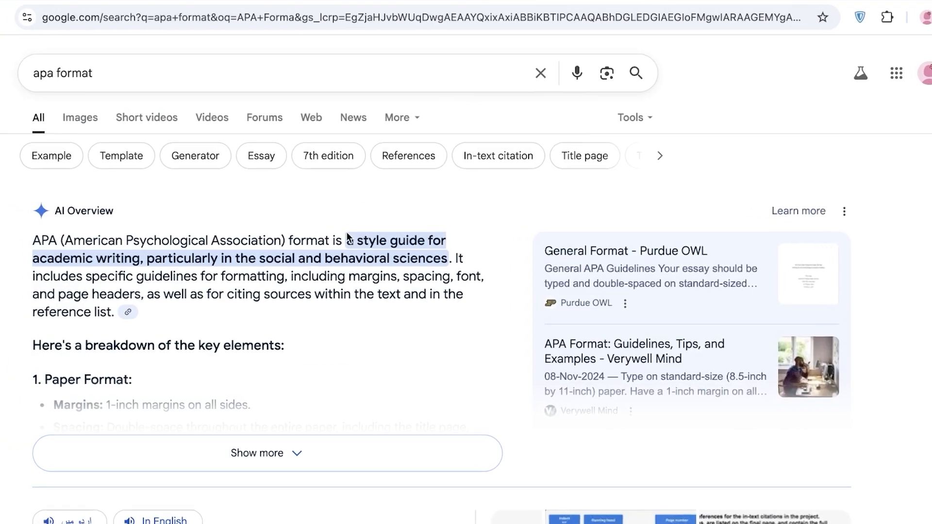
Switch to the browser and open the APA Style paper format guide from the 'apa format' search results
scroll(349, 238, down, 10)
scroll(328, 283, down, 3)
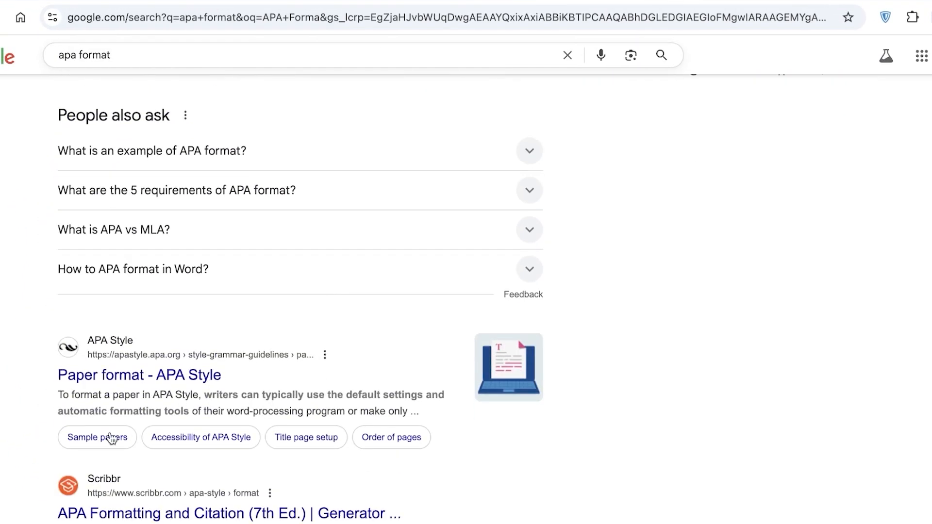
click(112, 384)
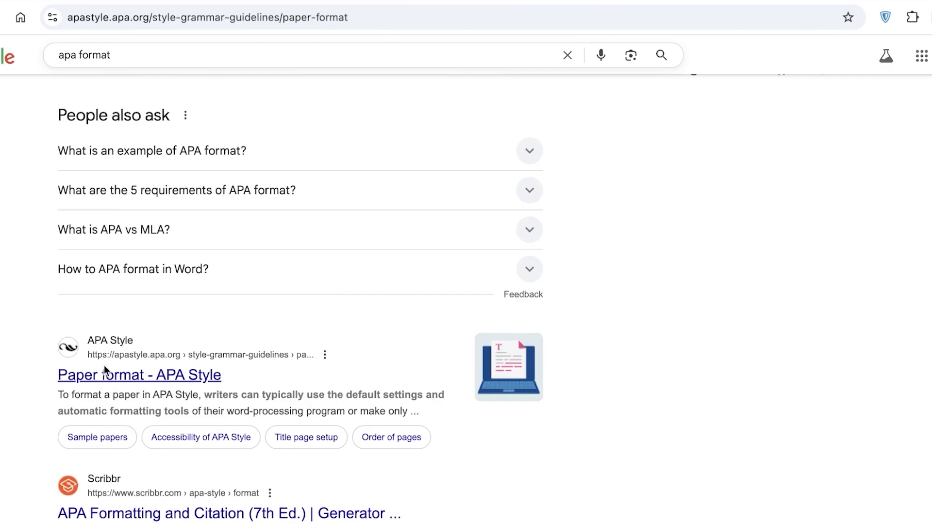
scroll(389, 249, down, 10)
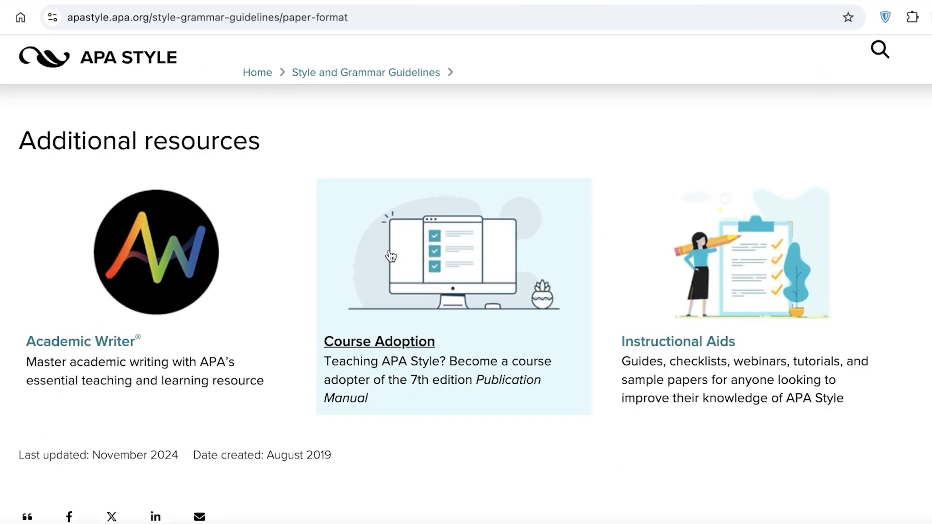
scroll(398, 284, up, 15)
scroll(399, 287, up, 2)
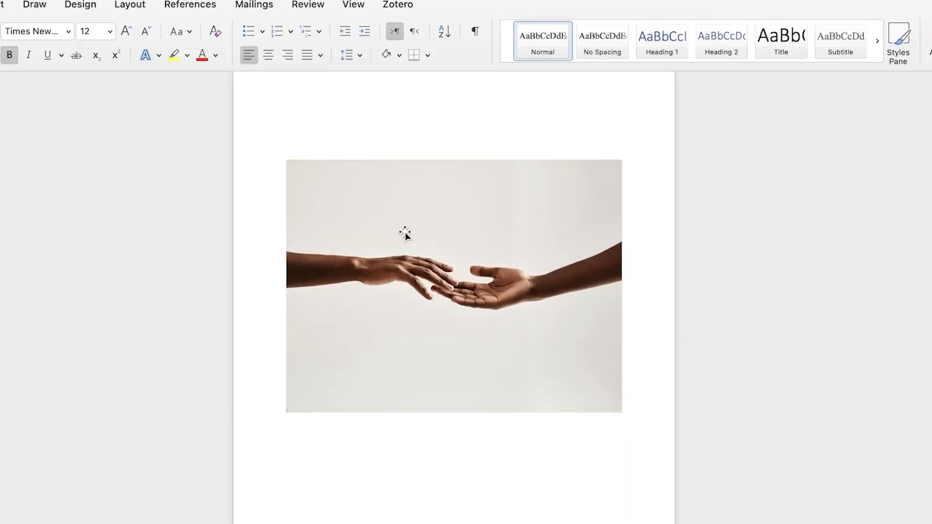
scroll(486, 270, down, 10)
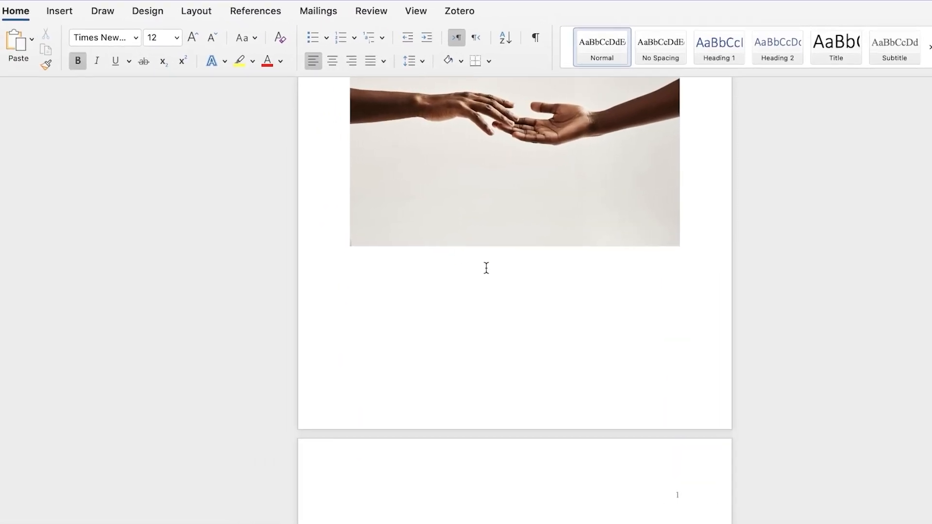
Insert an additional page number into the header through the Page Numbers dialog, then close the header
scroll(497, 300, up, 5)
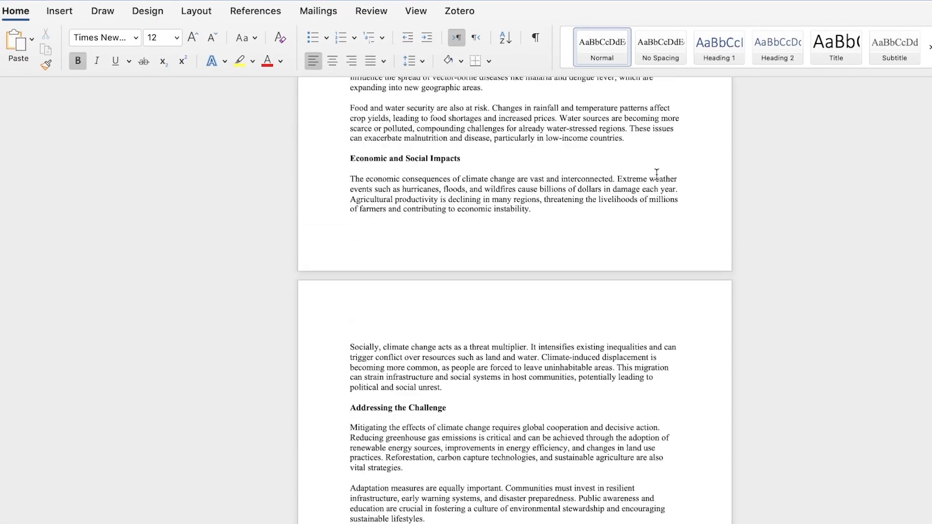
double_click(685, 328)
click(82, 40)
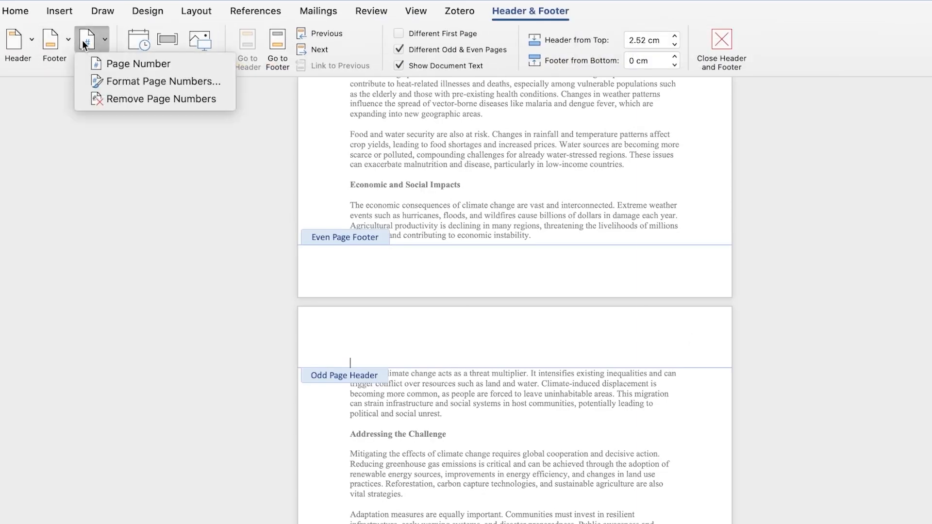
click(131, 63)
click(595, 230)
scroll(595, 228, up, 15)
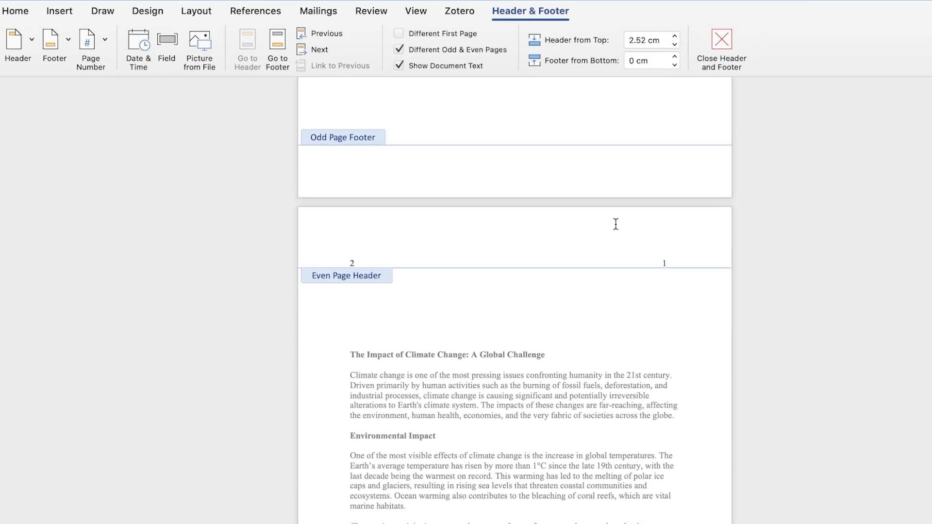
click(721, 40)
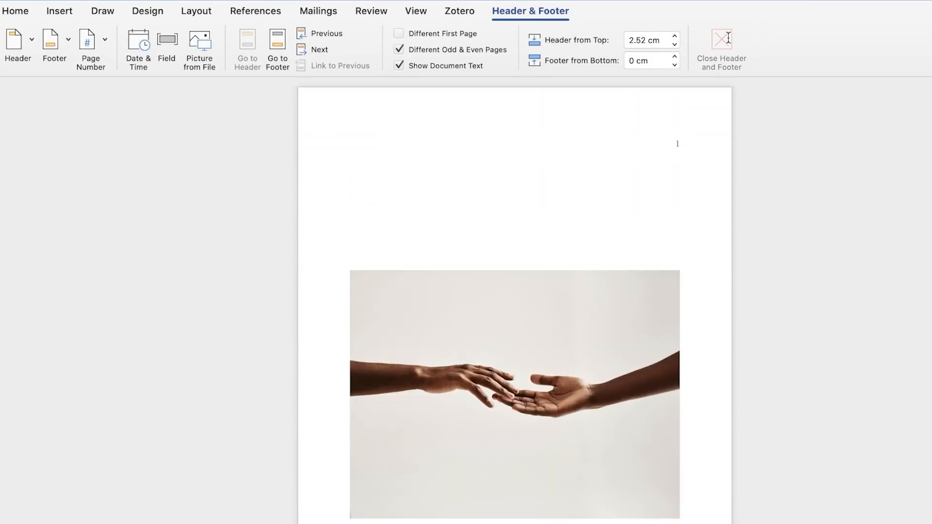
scroll(868, 179, up, 5)
click(15, 11)
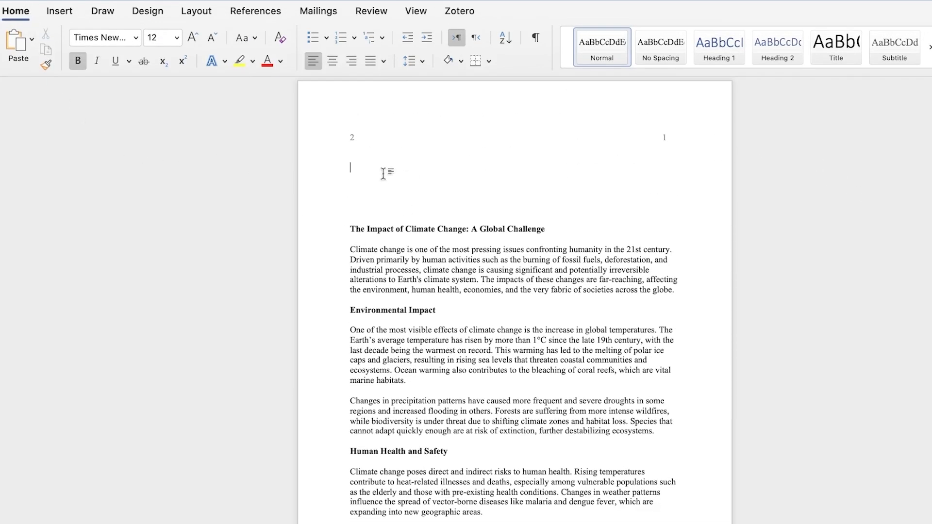
Select the empty lines above the essay title and delete them
drag(384, 173, 339, 102)
key(BackSpace)
key(BackSpace)
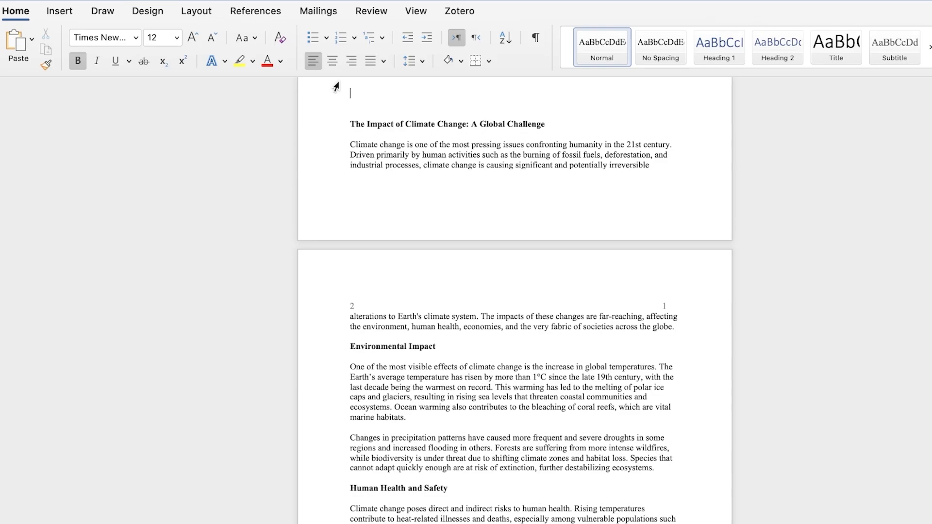
Apply the Heading 1 style to the empty first line on the image page
scroll(486, 154, up, 6)
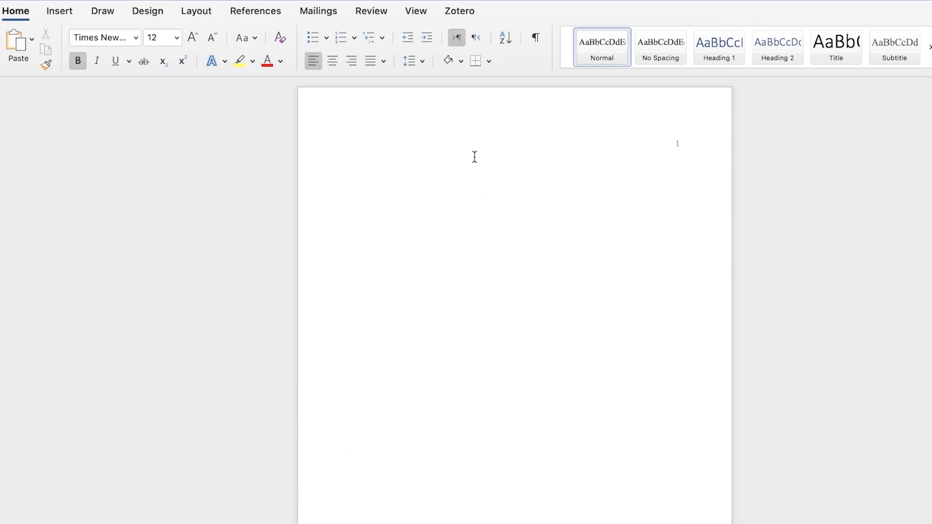
double_click(484, 137)
click(727, 42)
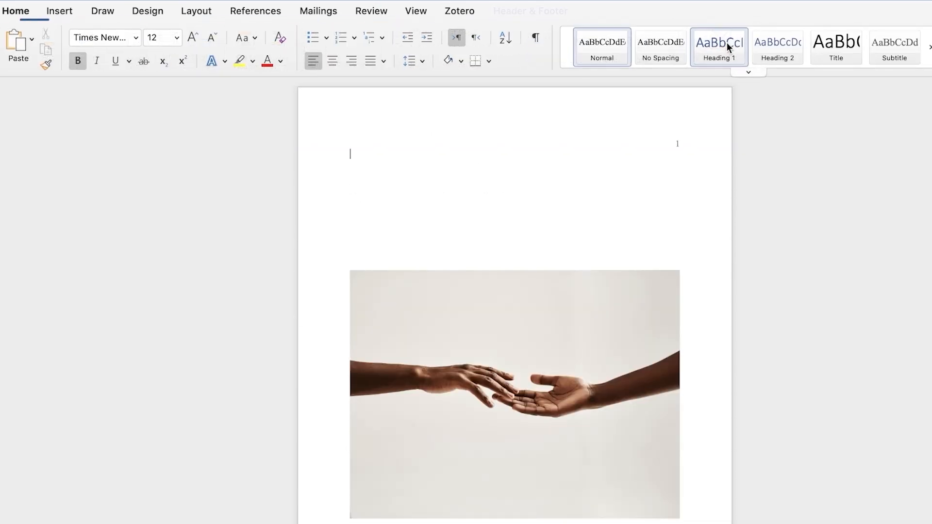
Remove the page numbers from the image page's header and close the header
double_click(489, 126)
click(105, 38)
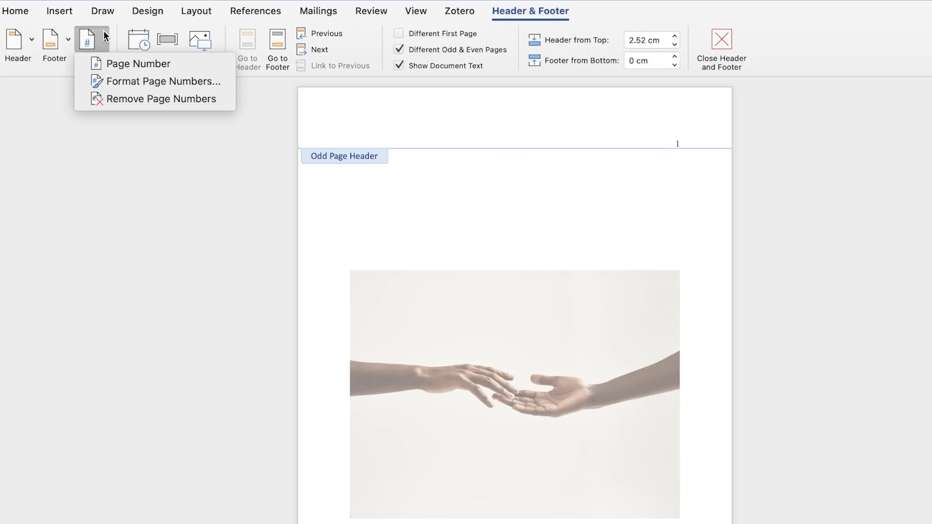
click(113, 99)
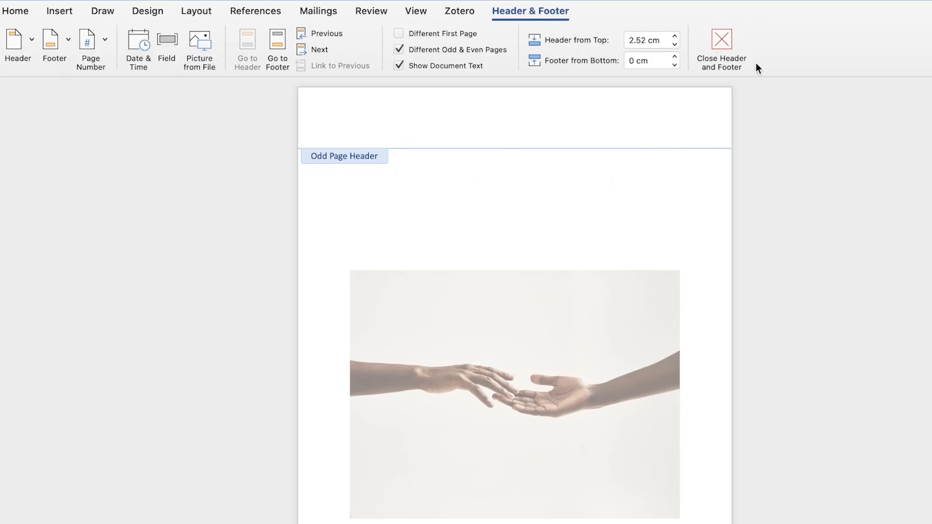
click(724, 48)
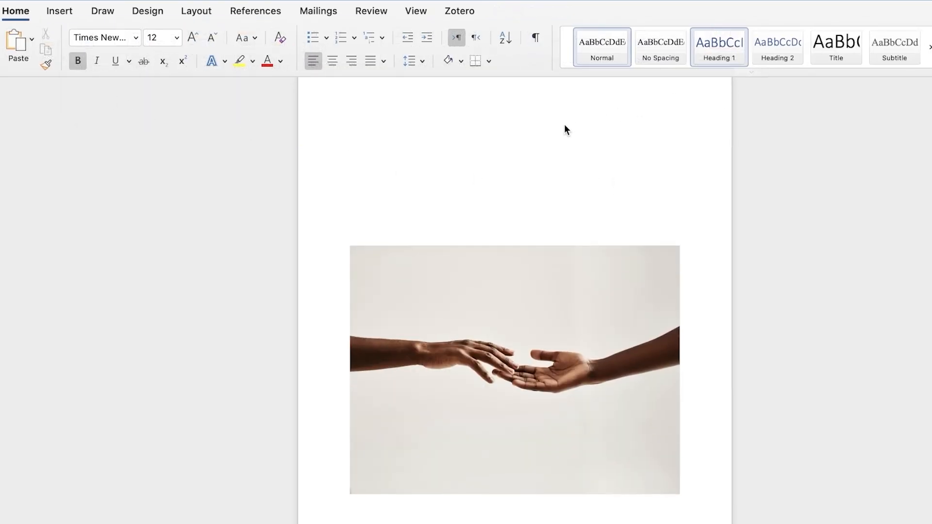
Review the header on the essay page and the layout of the image page
scroll(656, 103, down, 10)
click(665, 118)
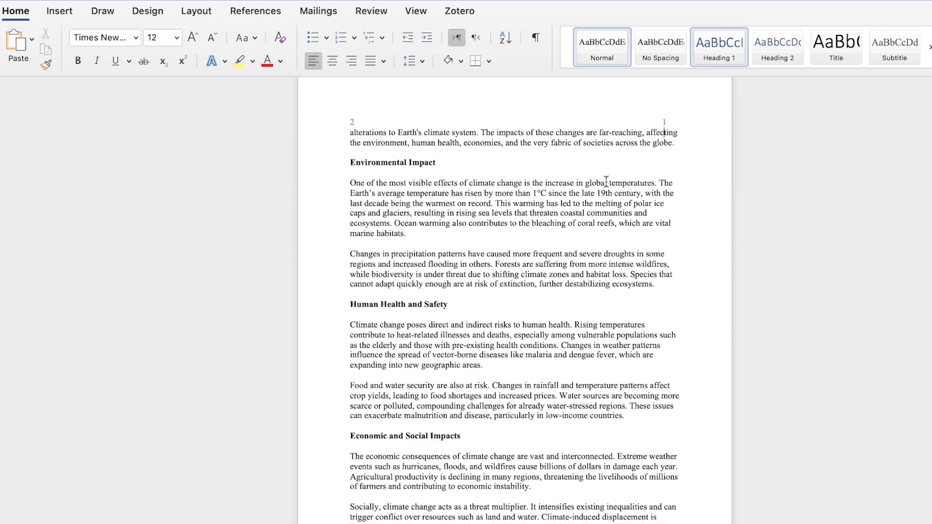
scroll(562, 130, up, 15)
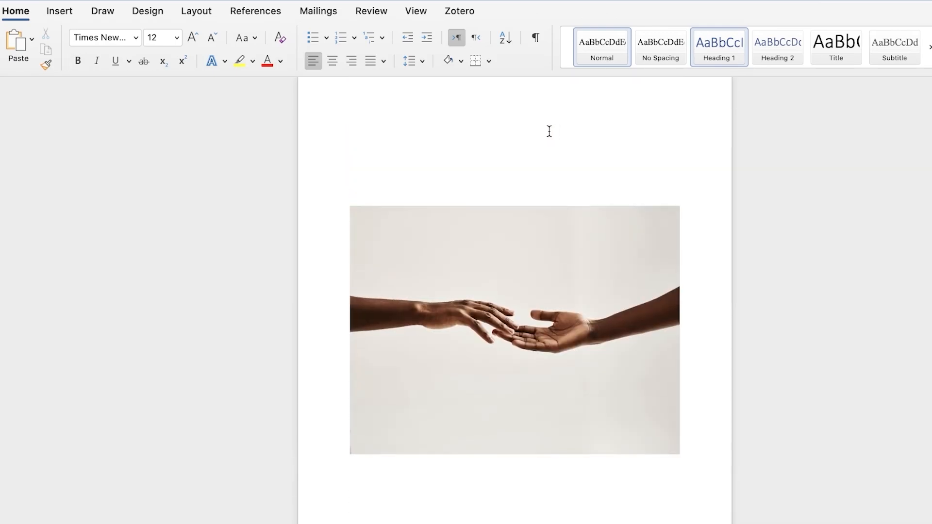